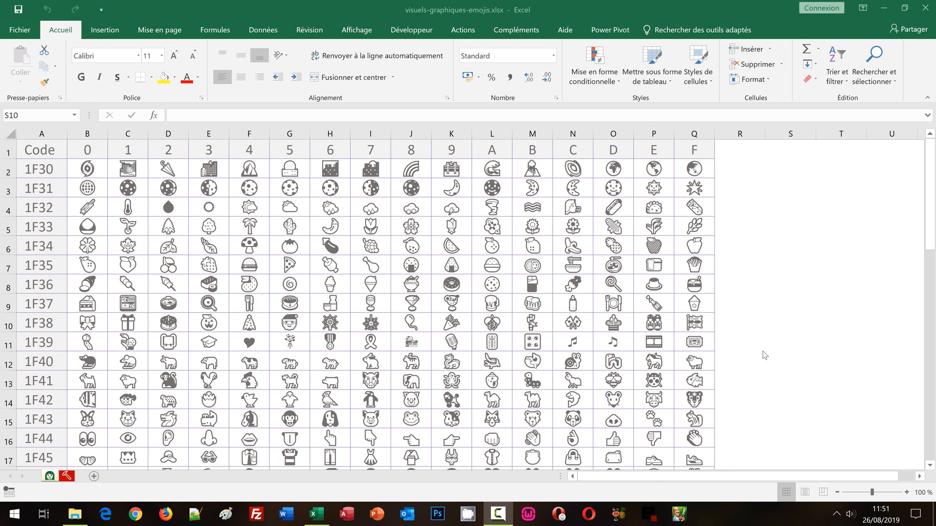
# Step: Examine the emoji table's code column, its header row and the UNICAR(HEXDEC()) formula in cell C2
pyautogui.click(767, 331)
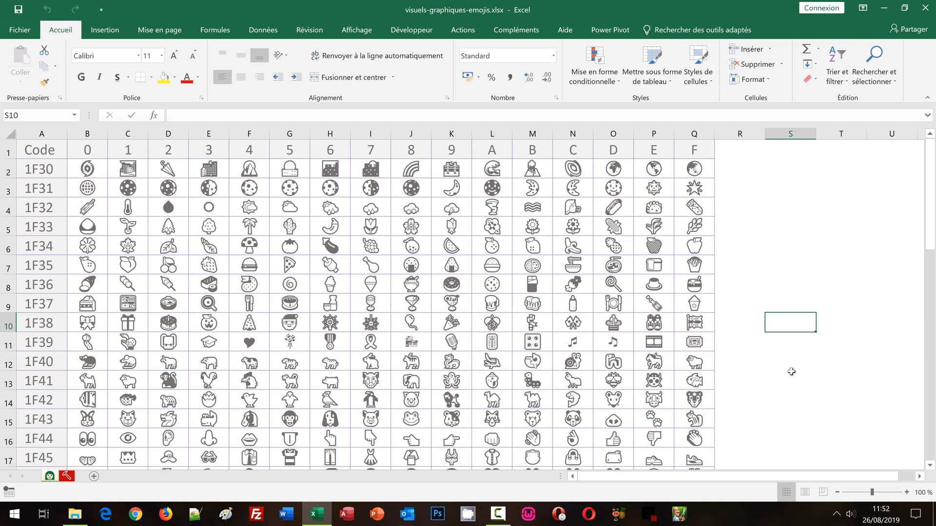
pyautogui.click(791, 371)
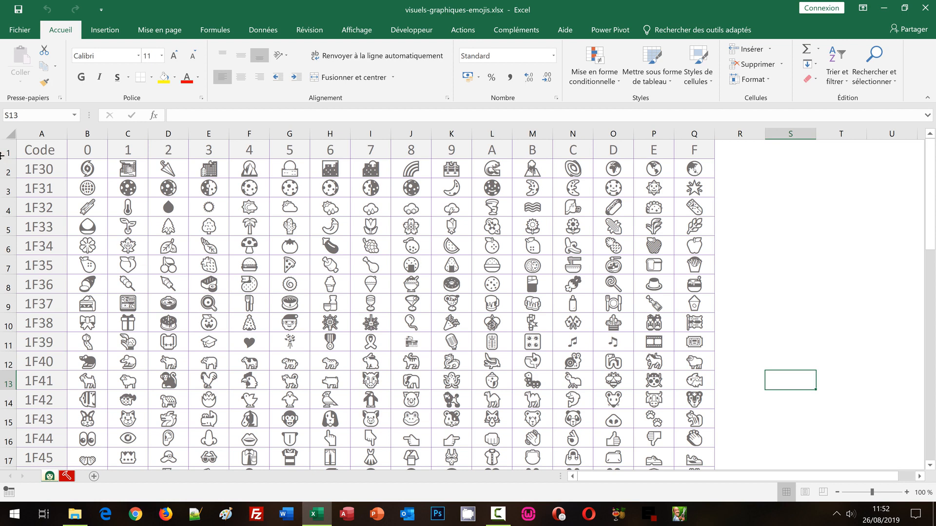
pyautogui.click(43, 128)
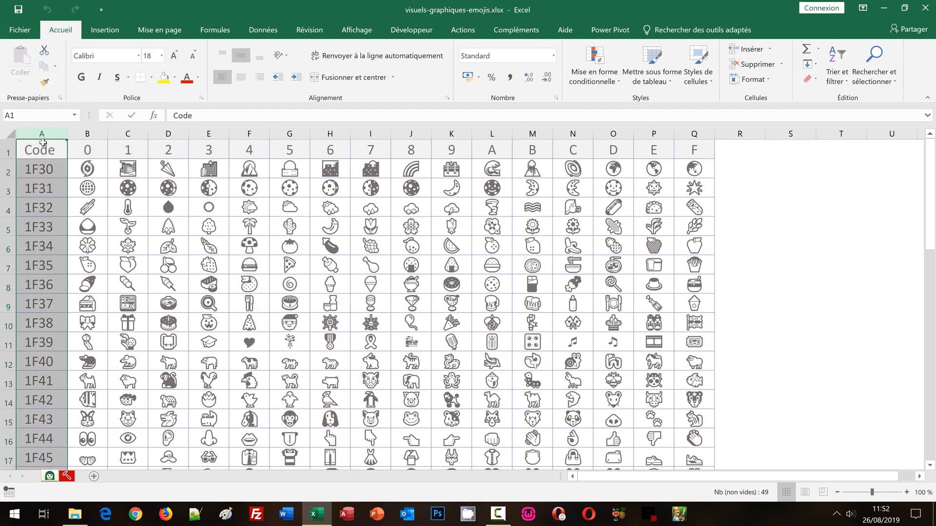
pyautogui.click(7, 148)
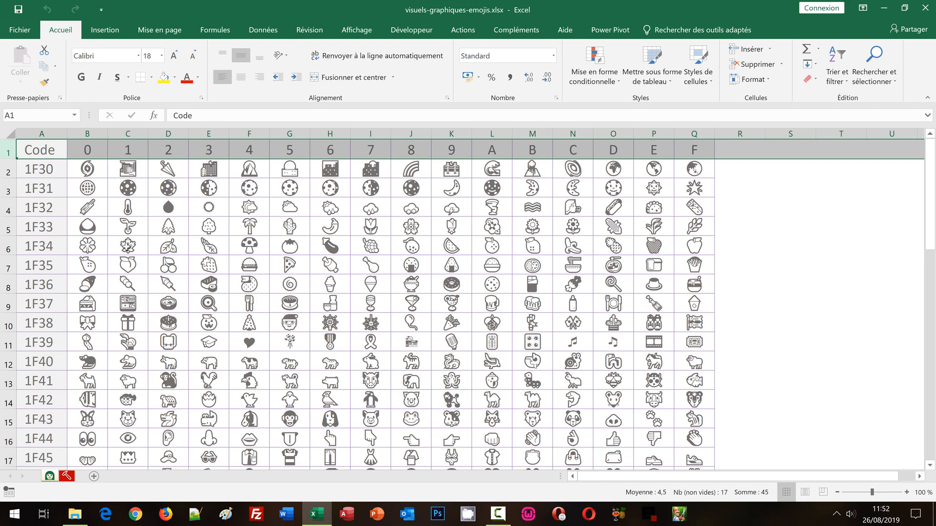
pyautogui.click(131, 169)
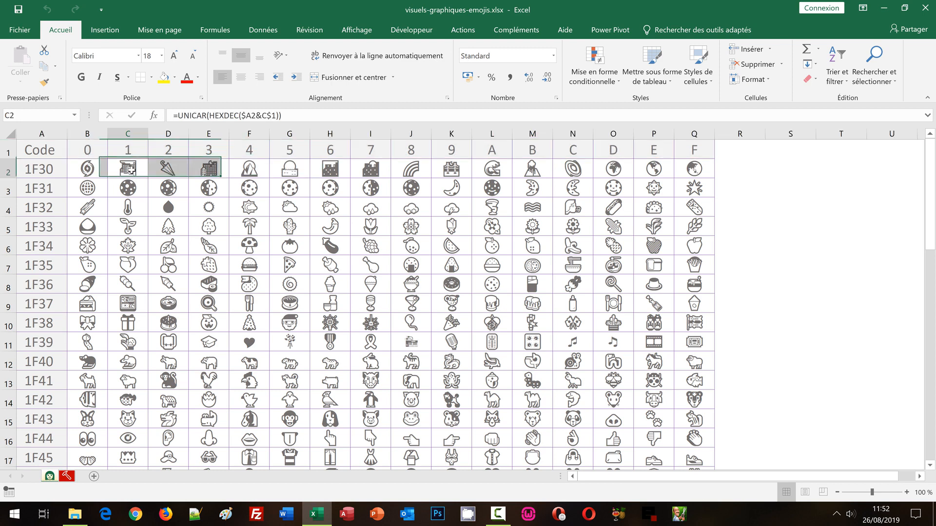
pyautogui.press('F2')
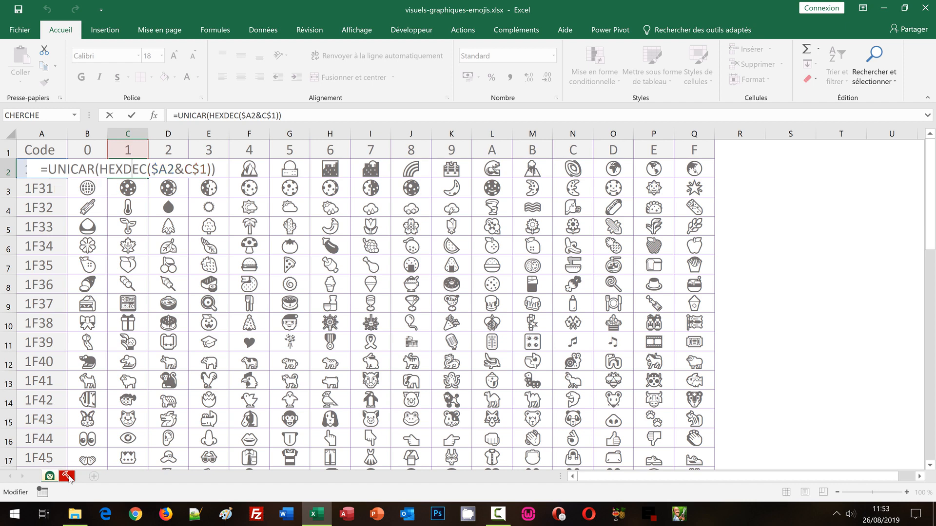
pyautogui.hotkey('ctrl', 'Return')
# Step: Open the project sheet and examine the Status cells G3:G9 and the Synthèse emojis in J3:J5
pyautogui.hotkey('ctrl', 'pagedown')
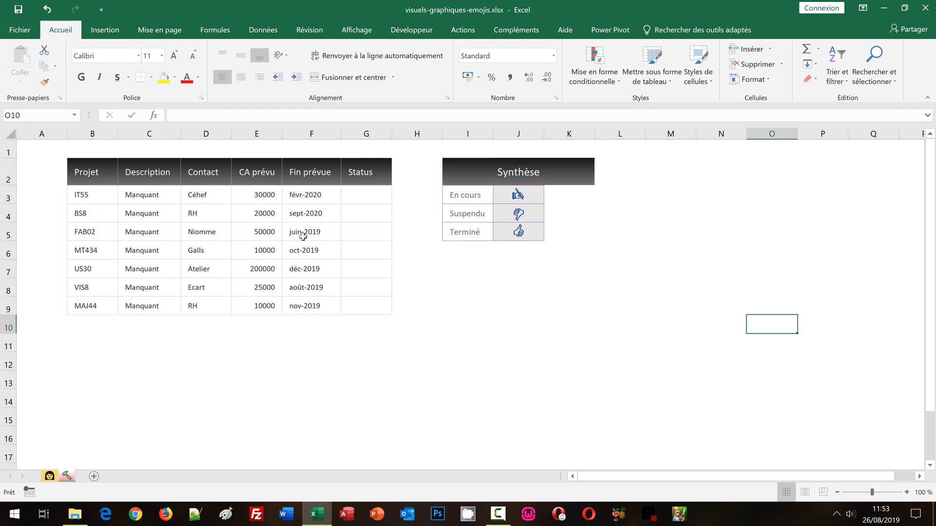
pyautogui.click(375, 195)
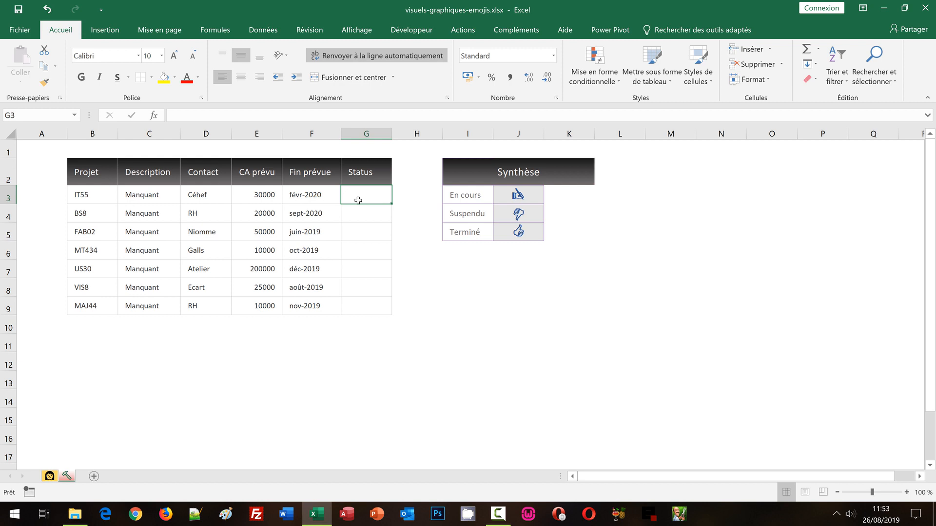
pyautogui.moveTo(358, 200); pyautogui.dragTo(355, 300)
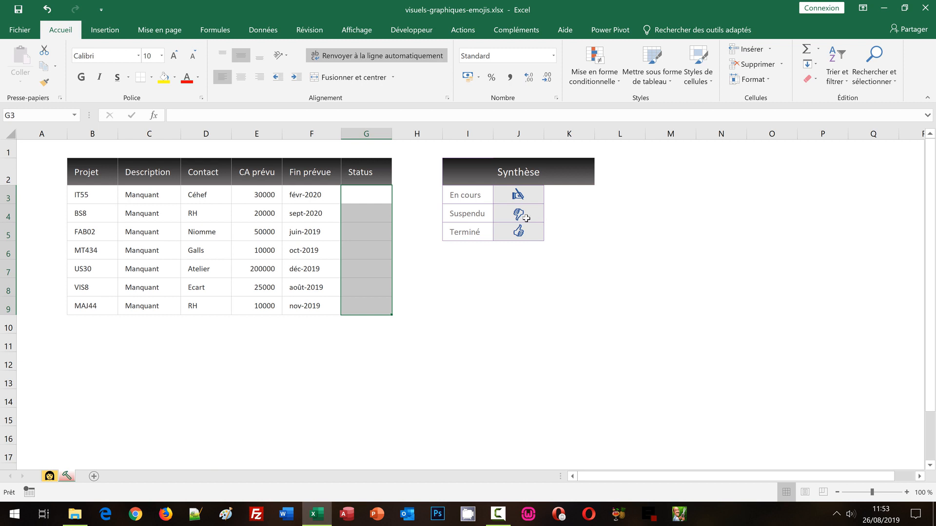
pyautogui.moveTo(517, 196); pyautogui.dragTo(517, 234)
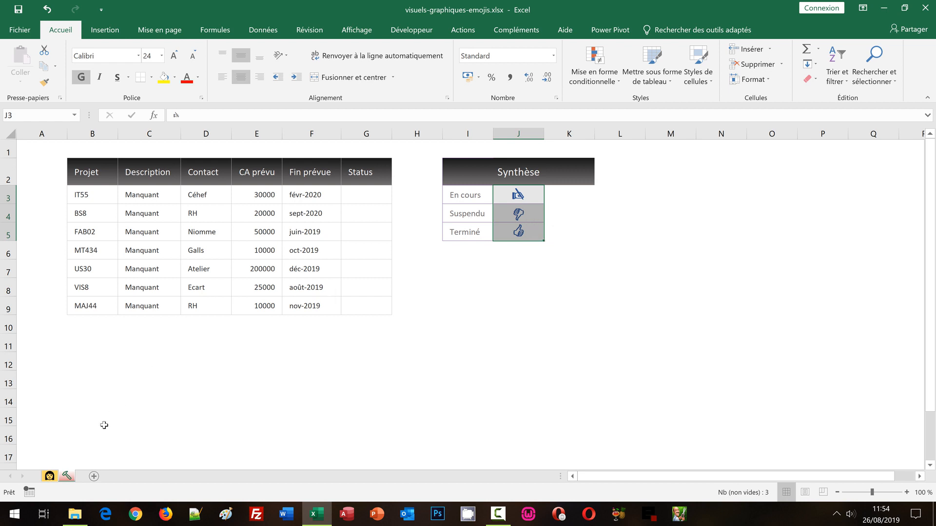
# Step: Try pasting the cloud emoji from cell G4 of the emoji sheet as a value into J8 of the project sheet, and clear it
pyautogui.click(51, 477)
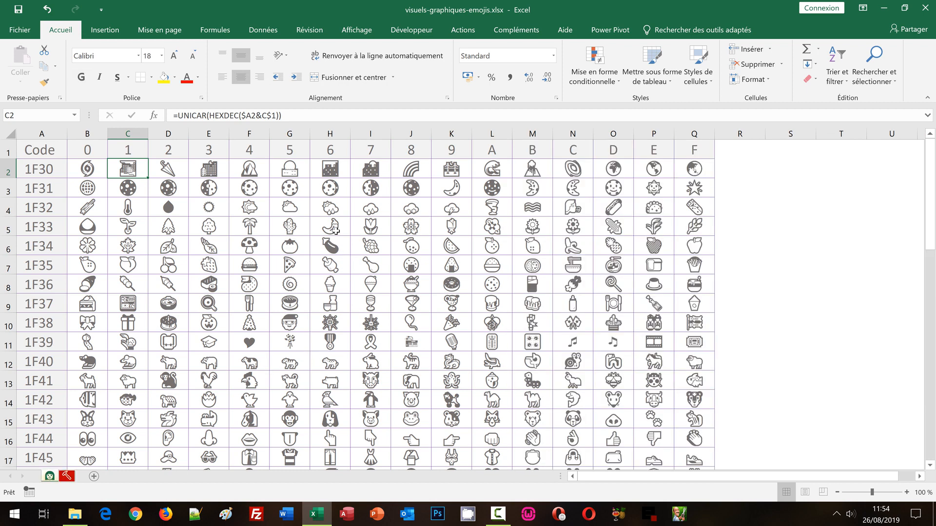
pyautogui.rightClick(299, 210)
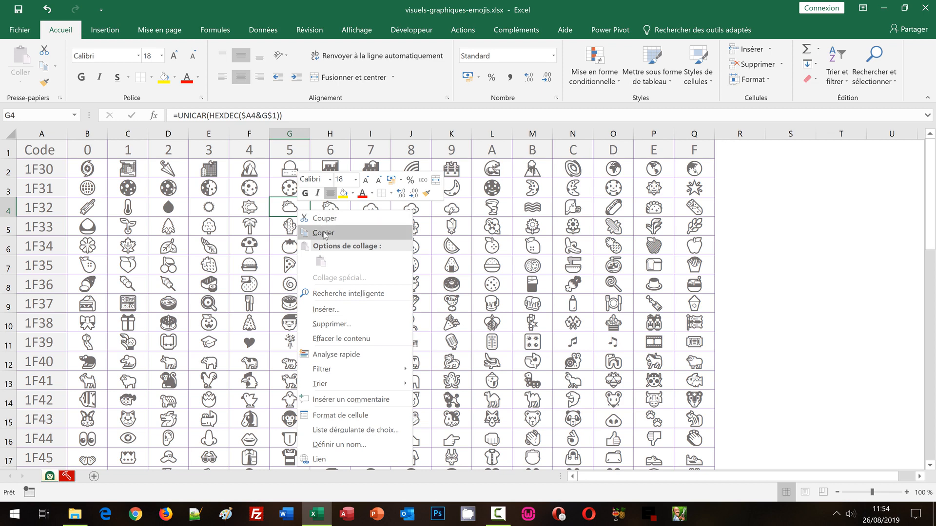
pyautogui.click(323, 233)
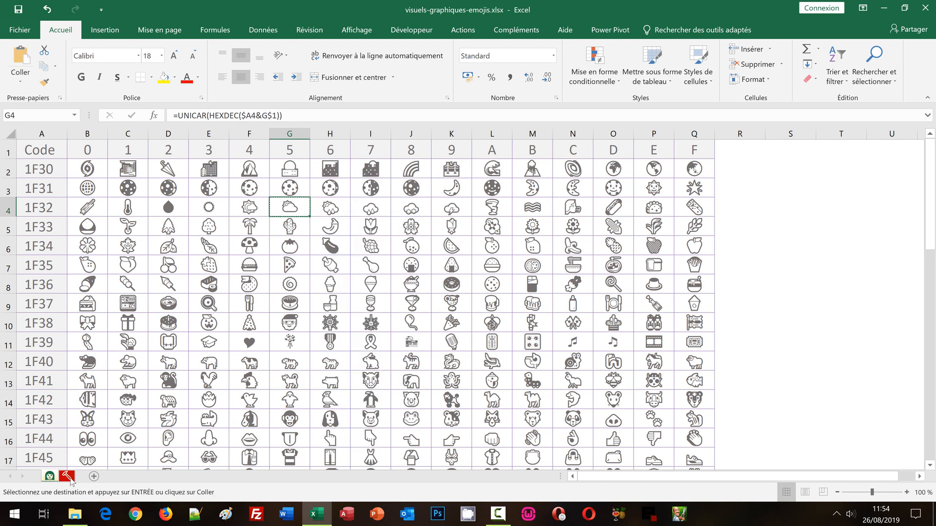
pyautogui.click(71, 480)
pyautogui.rightClick(542, 294)
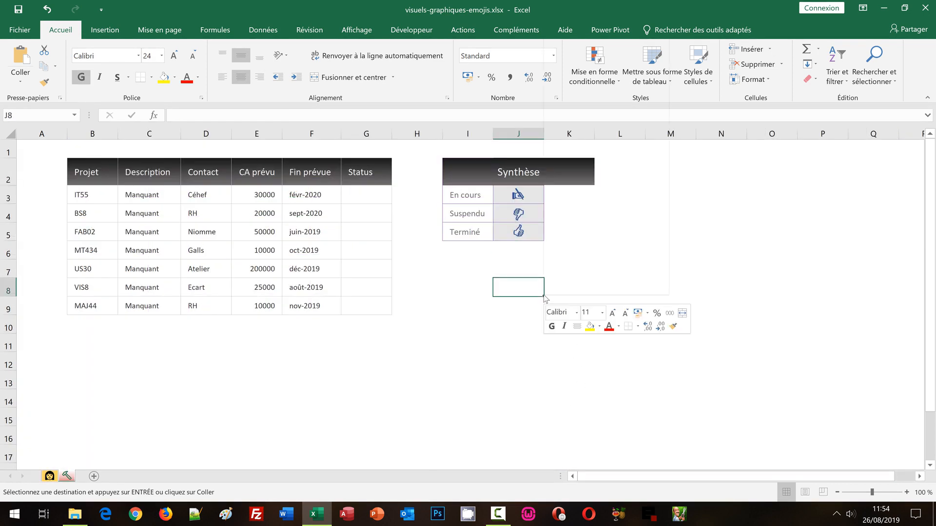
pyautogui.click(585, 90)
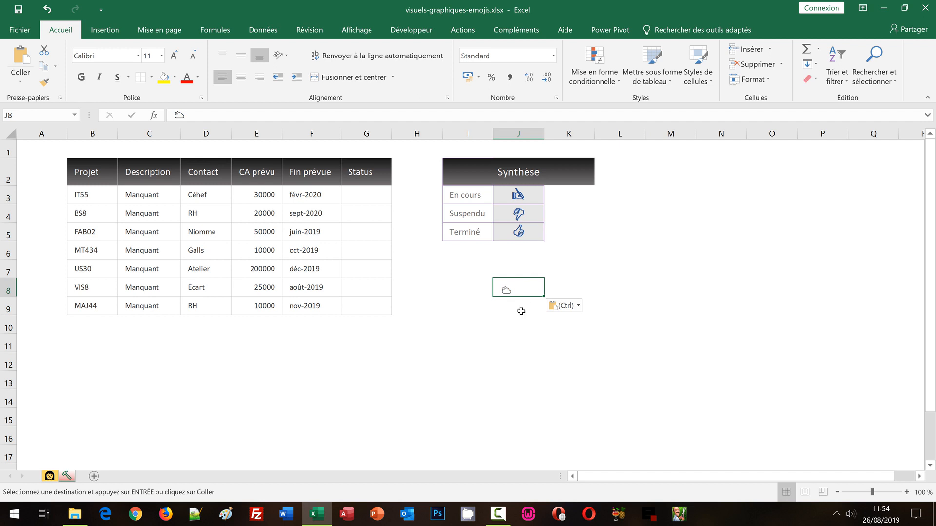
pyautogui.press('Delete')
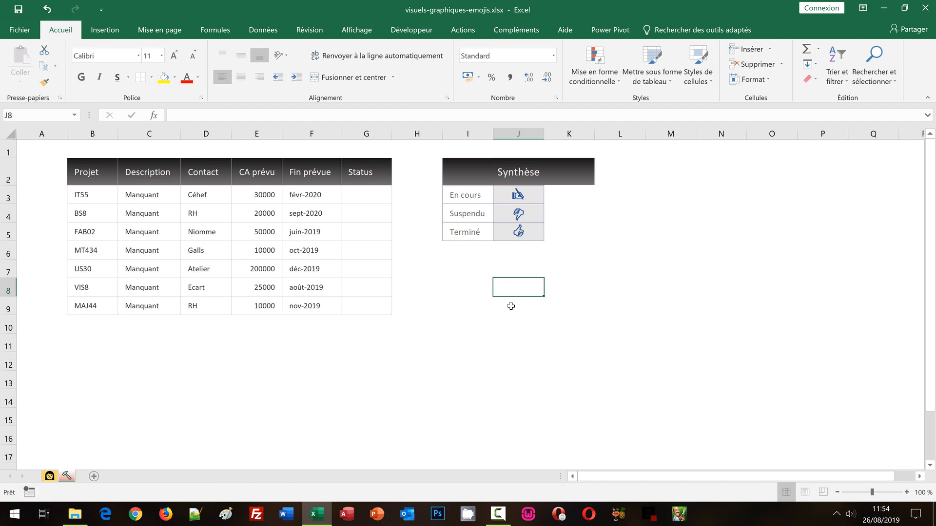
# Step: Add Liste data validation to Status cells G3:G9 with source =$J$3:$J$5, and choose the En cours emoji for project IT55
pyautogui.moveTo(352, 199); pyautogui.dragTo(347, 301)
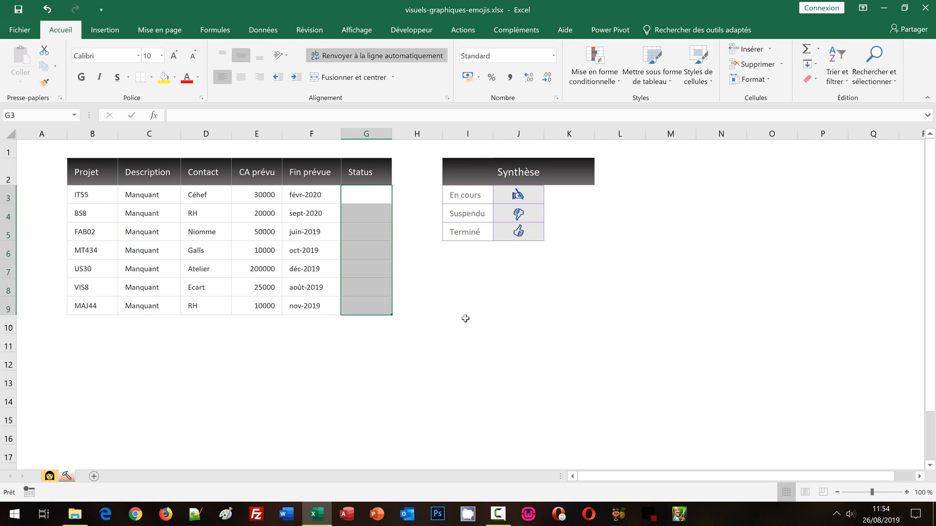
pyautogui.click(271, 36)
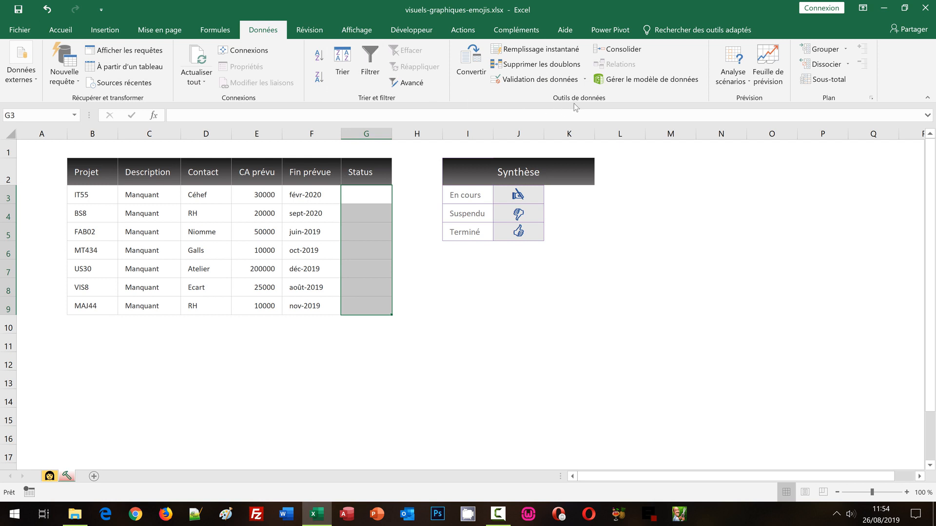
pyautogui.click(523, 81)
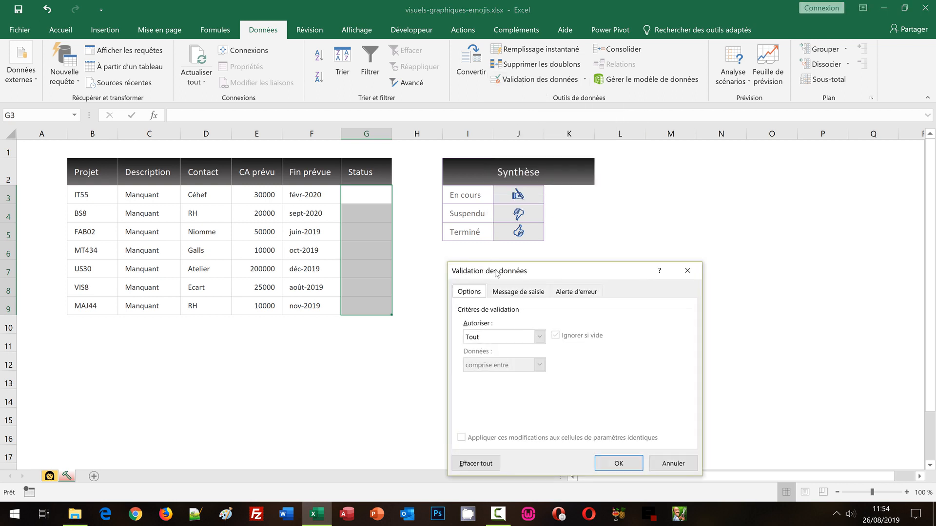
pyautogui.moveTo(495, 271); pyautogui.dragTo(349, 105)
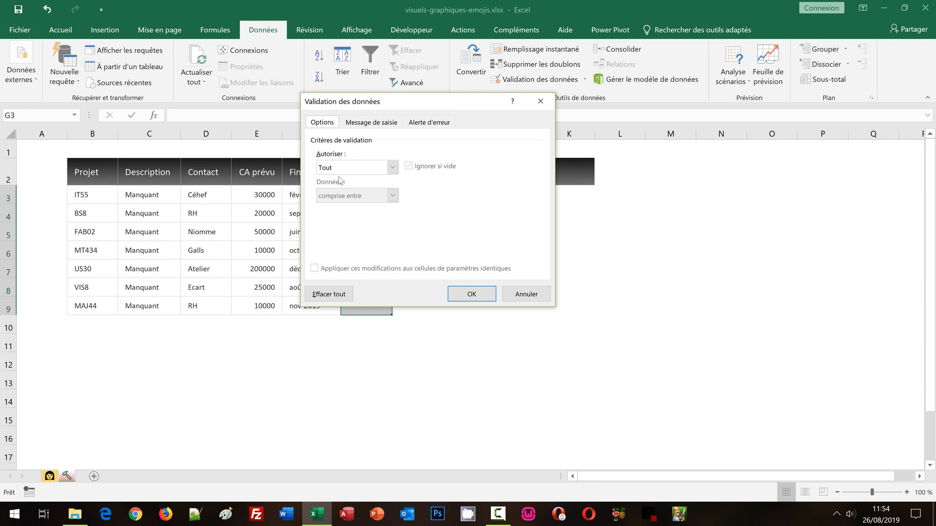
pyautogui.click(338, 170)
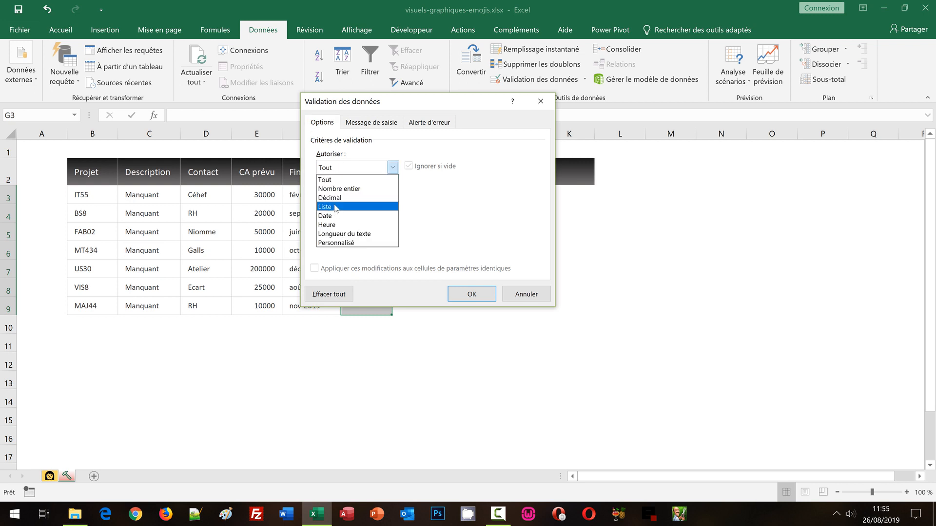
pyautogui.click(341, 205)
pyautogui.moveTo(399, 102); pyautogui.dragTo(278, 93)
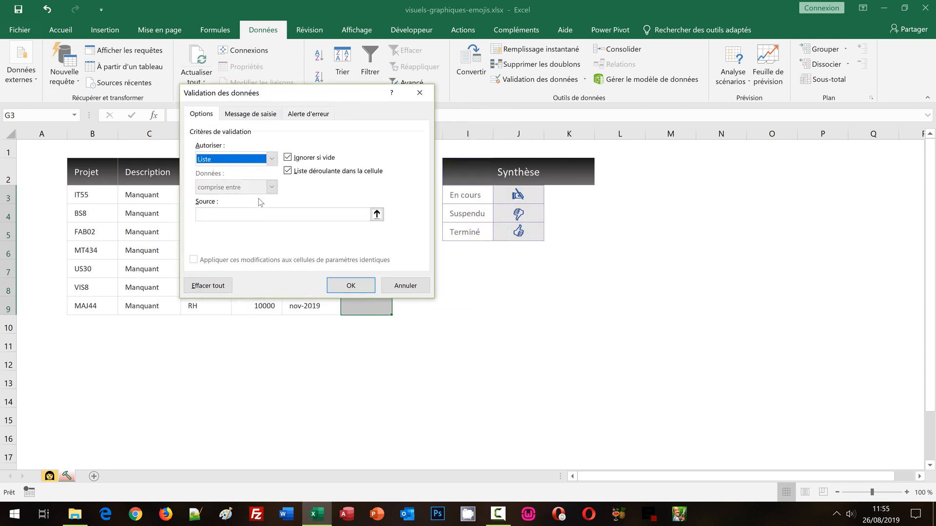
pyautogui.click(232, 218)
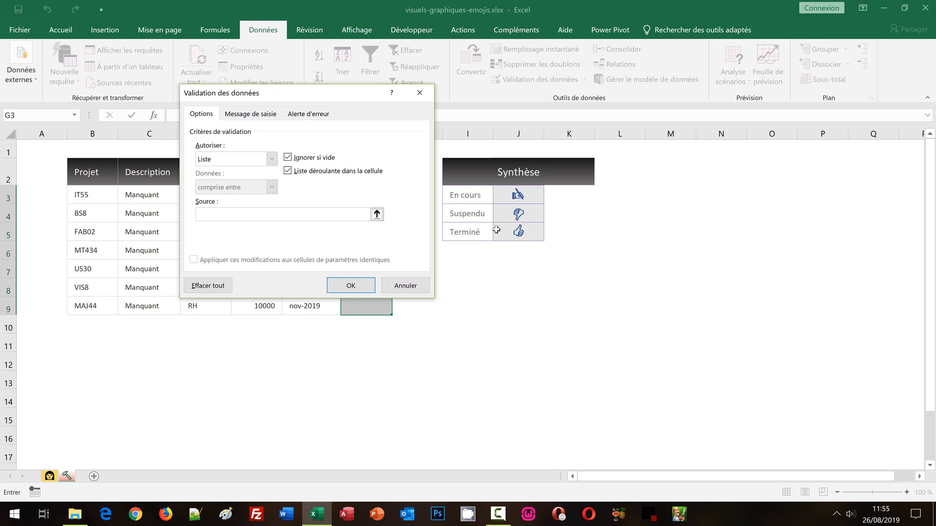
pyautogui.moveTo(512, 195); pyautogui.dragTo(526, 239)
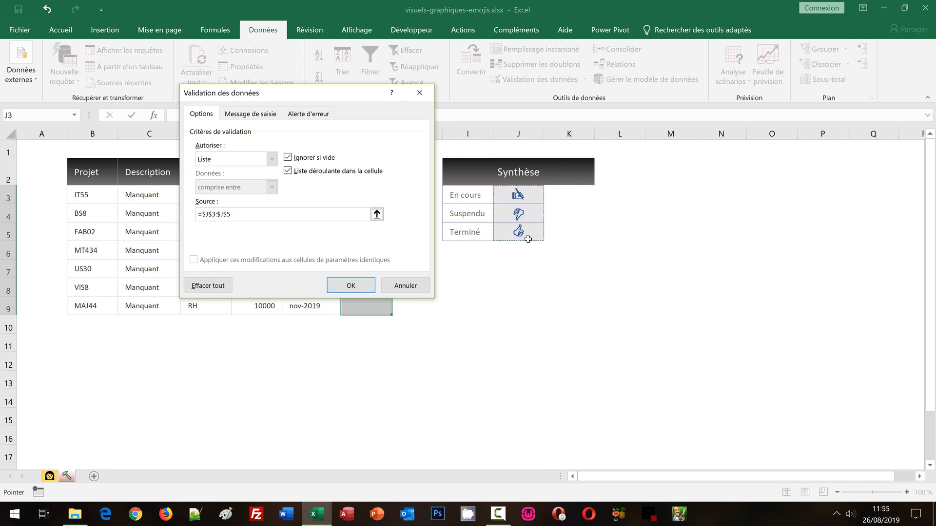
pyautogui.click(355, 288)
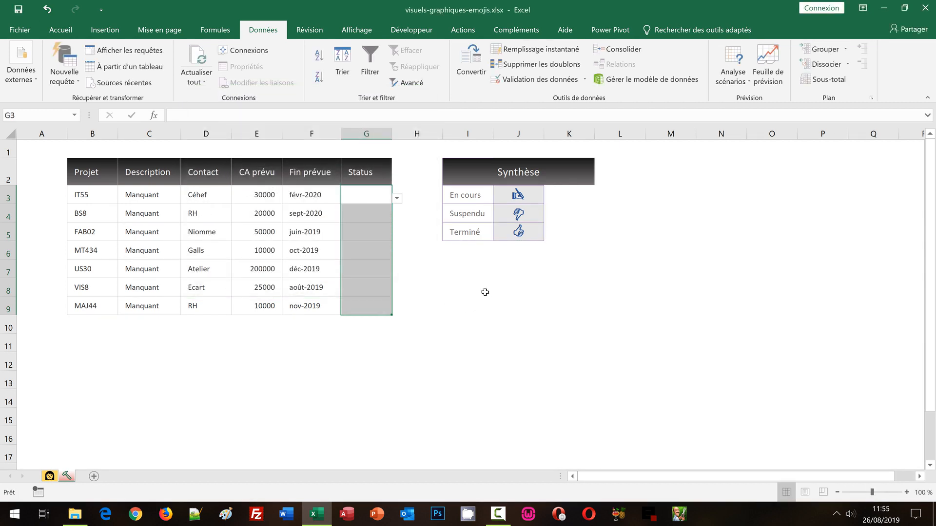
pyautogui.click(398, 199)
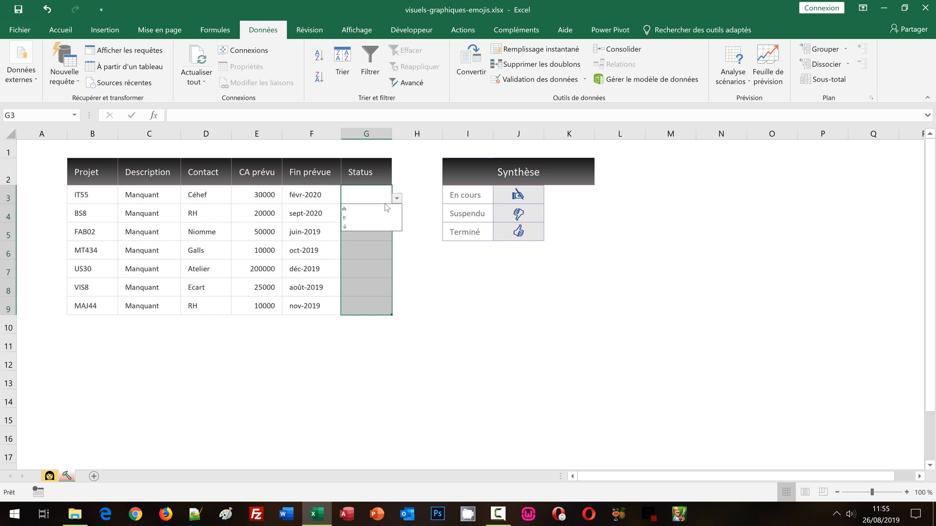
pyautogui.click(379, 207)
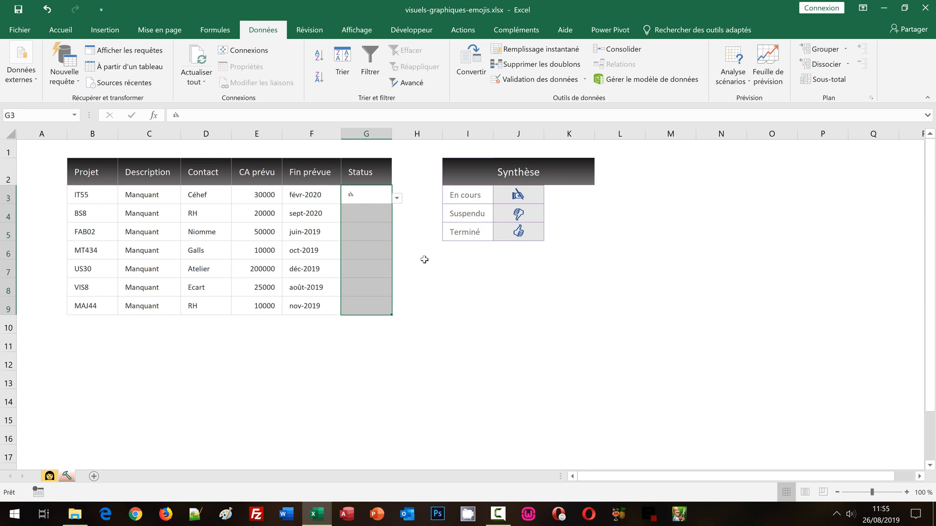
# Step: Format the Status cells G3:G9 with font size 28 and centred horizontal alignment
pyautogui.moveTo(364, 198); pyautogui.dragTo(349, 305)
pyautogui.click(59, 28)
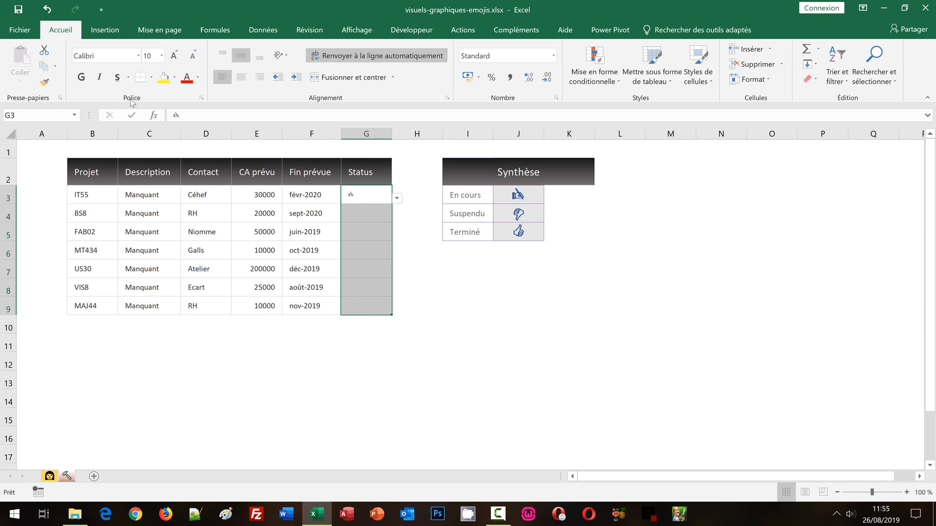
pyautogui.click(175, 57)
pyautogui.click(174, 56)
pyautogui.click(174, 56)
pyautogui.click(176, 60)
pyautogui.click(177, 59)
pyautogui.click(177, 60)
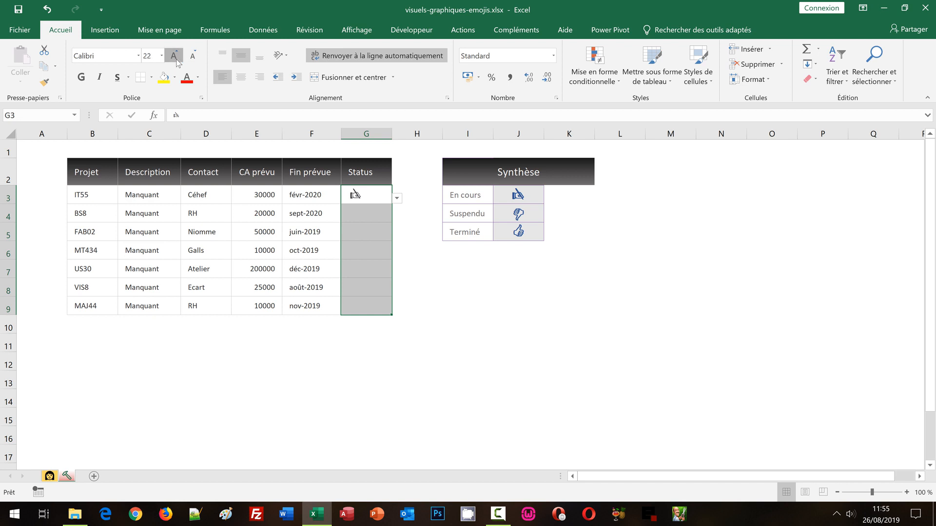
pyautogui.click(176, 60)
pyautogui.click(177, 60)
pyautogui.click(242, 79)
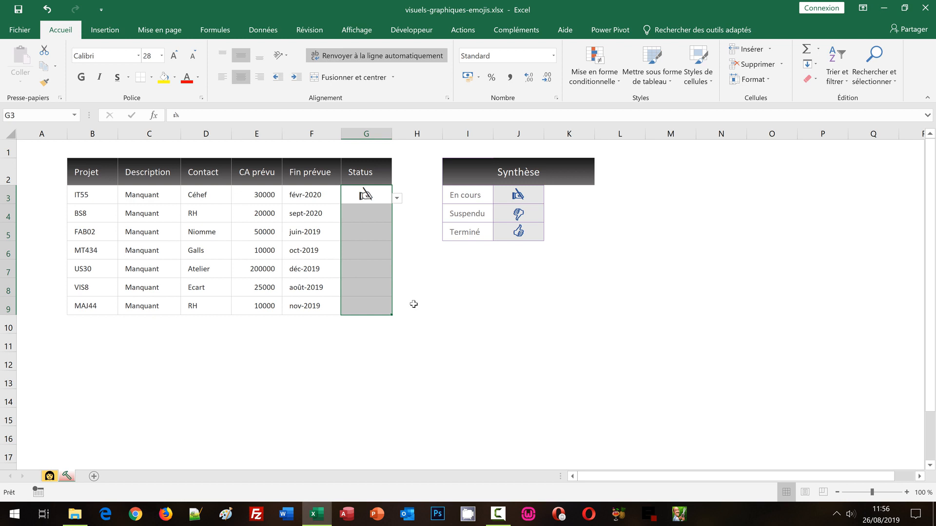
# Step: Choose the En cours emoji as the status of project BS8 and the Terminé emoji for FAB02
pyautogui.moveTo(357, 213); pyautogui.dragTo(356, 251)
pyautogui.click(357, 213)
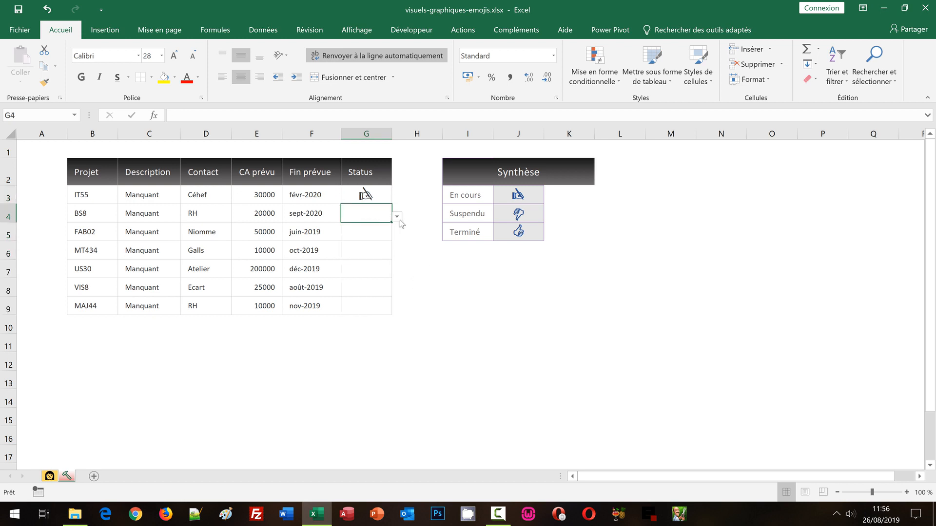
pyautogui.click(397, 216)
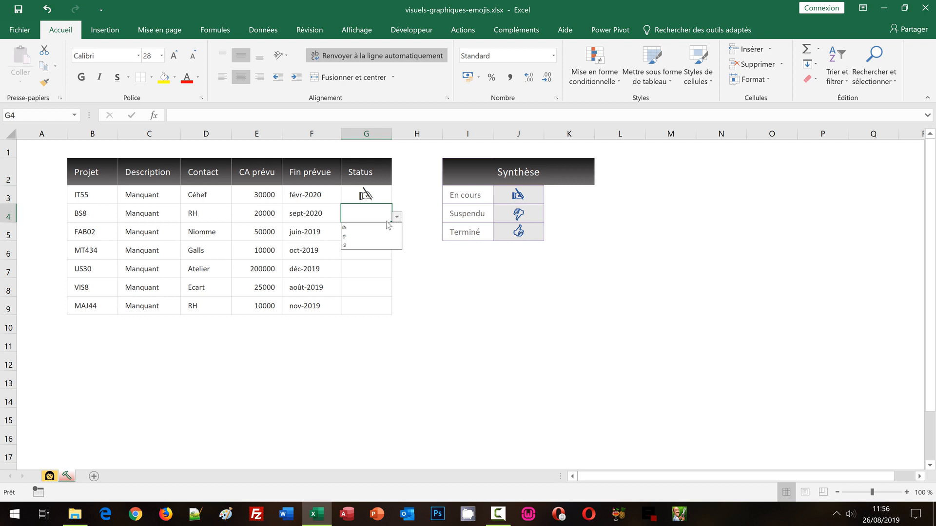
pyautogui.click(388, 228)
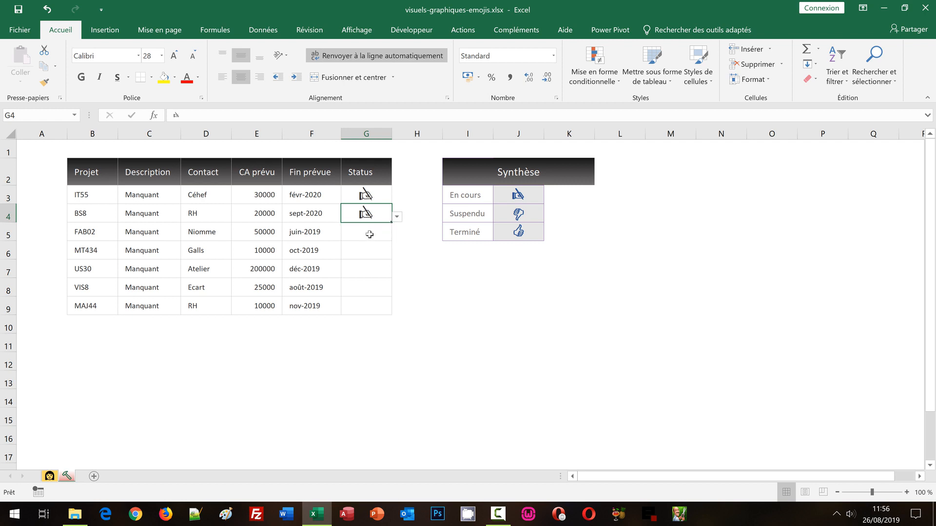
pyautogui.click(371, 233)
pyautogui.click(397, 236)
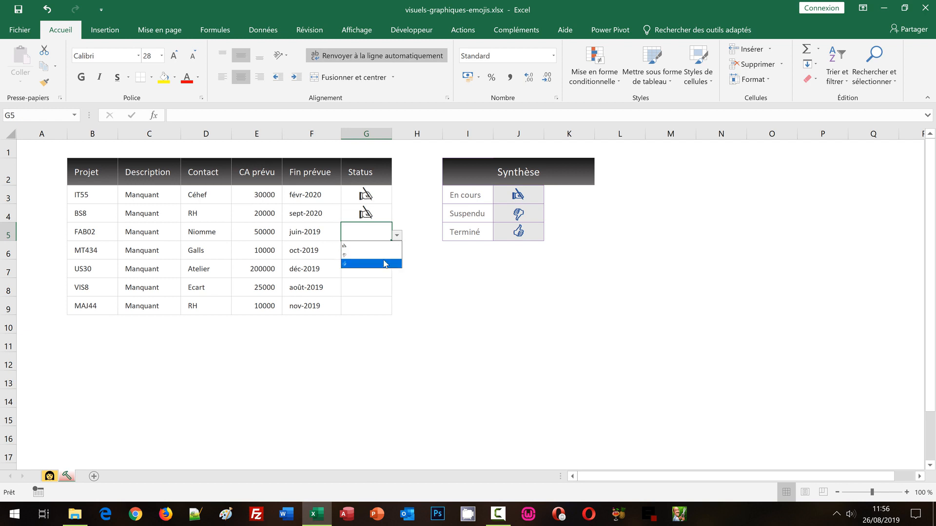
pyautogui.click(386, 263)
# Step: Choose the Suspendu emoji as the status of projects MT434 and US30
pyautogui.click(371, 251)
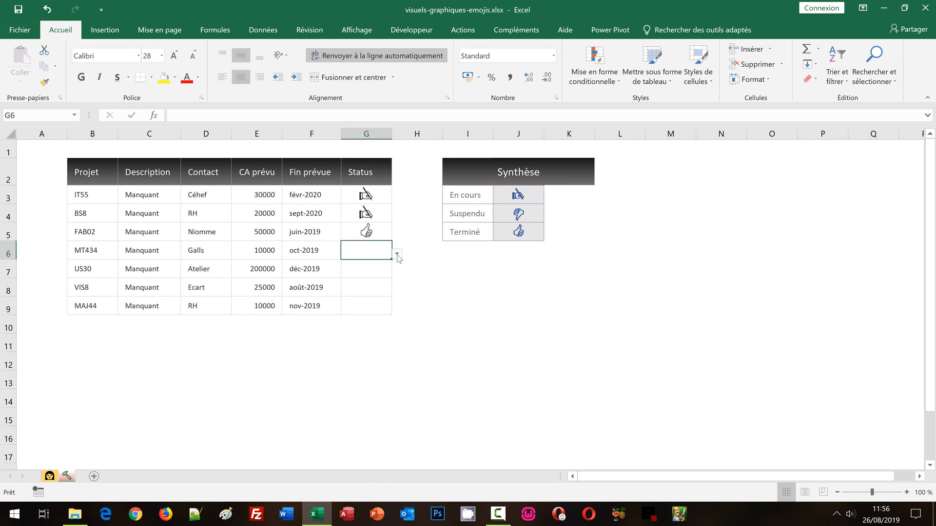
pyautogui.click(398, 255)
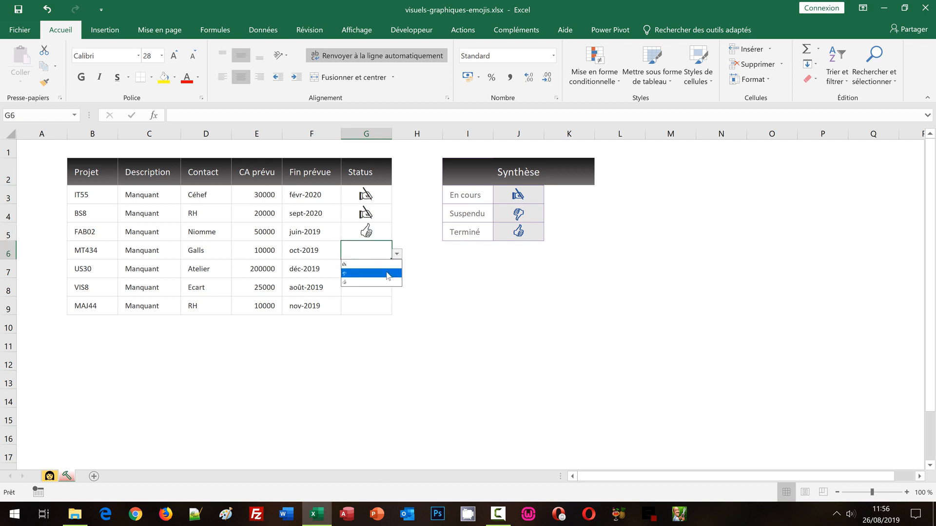
pyautogui.click(389, 275)
pyautogui.click(370, 269)
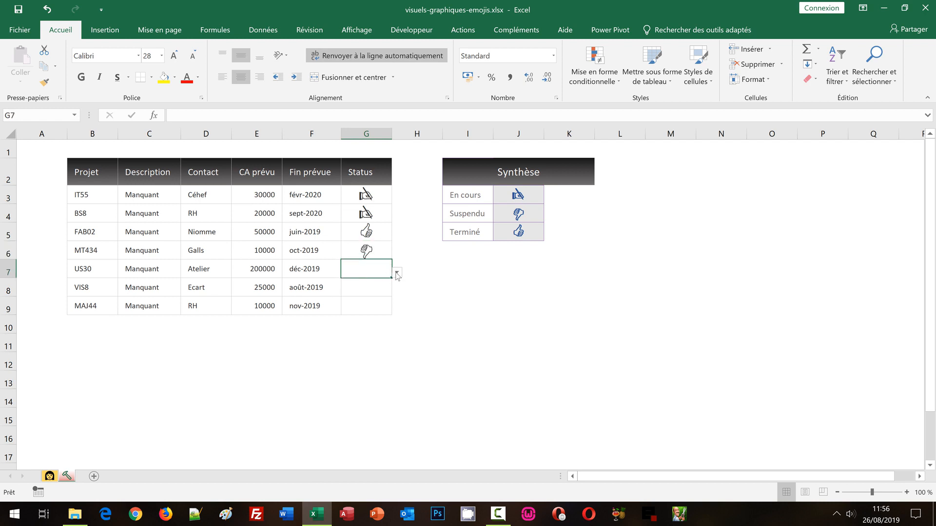
pyautogui.click(396, 273)
pyautogui.click(385, 292)
# Step: Choose the En cours emoji as the status of project VIS8 and the Terminé emoji for MAJ44
pyautogui.click(384, 288)
pyautogui.click(397, 292)
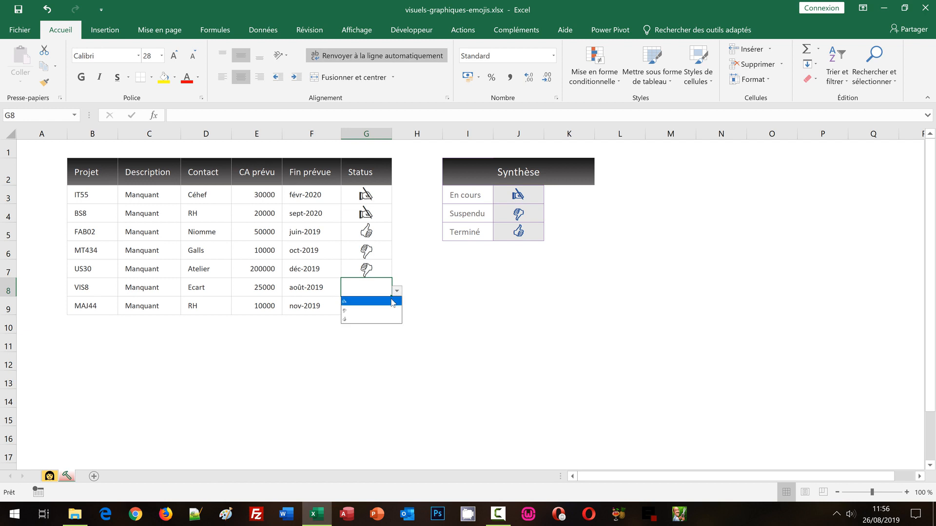
pyautogui.click(393, 303)
pyautogui.click(381, 306)
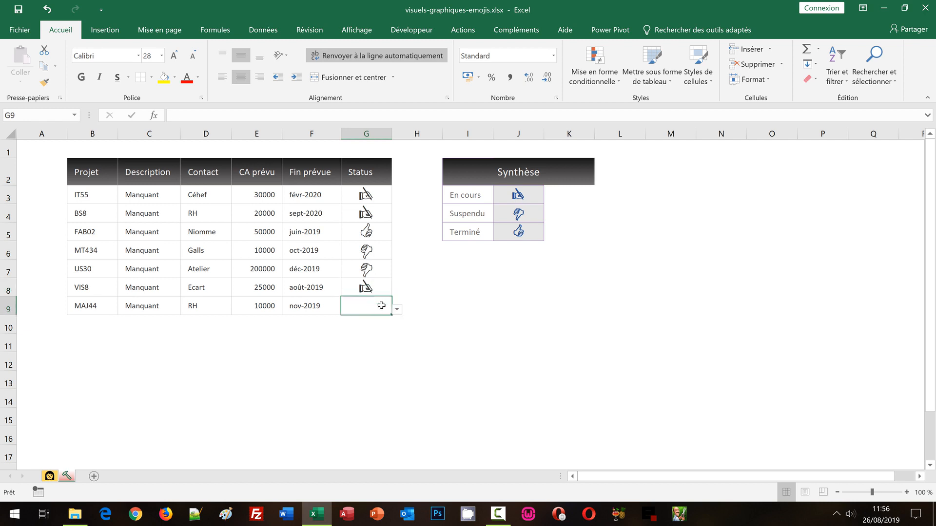
pyautogui.click(397, 309)
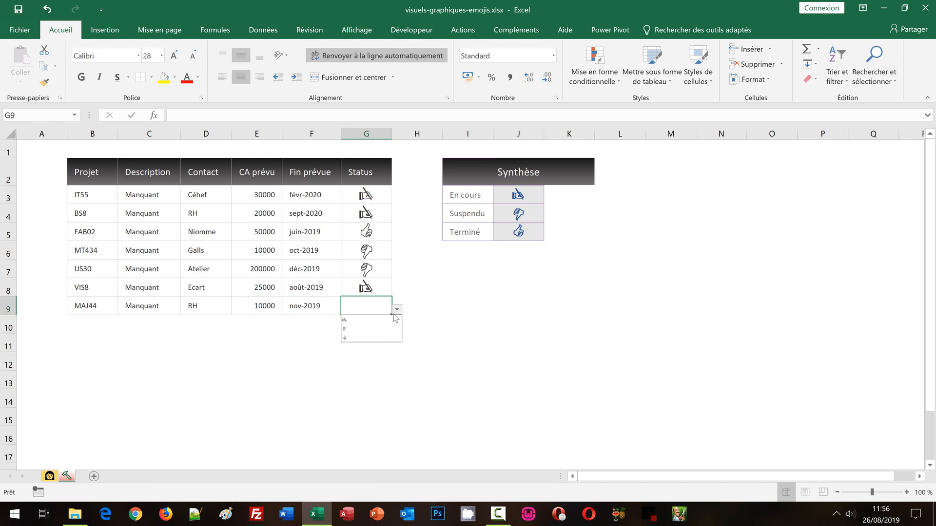
pyautogui.click(383, 337)
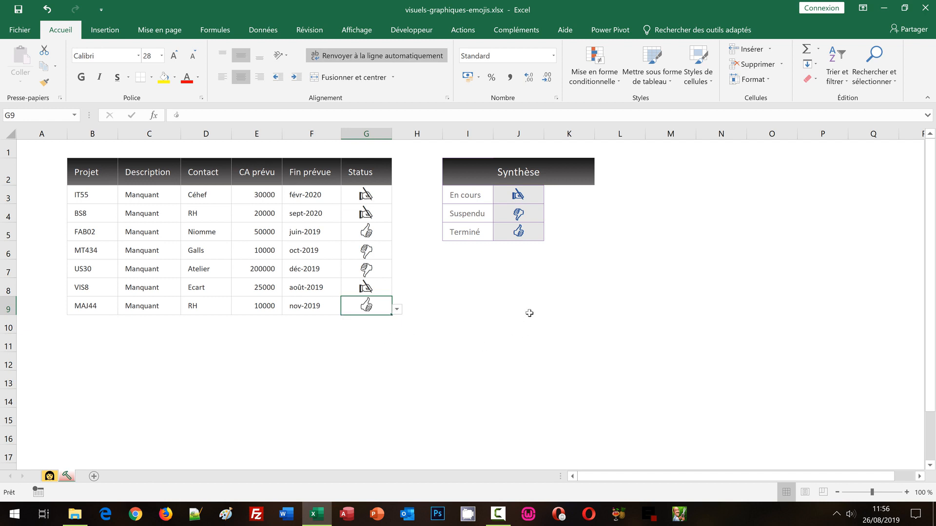
pyautogui.click(529, 313)
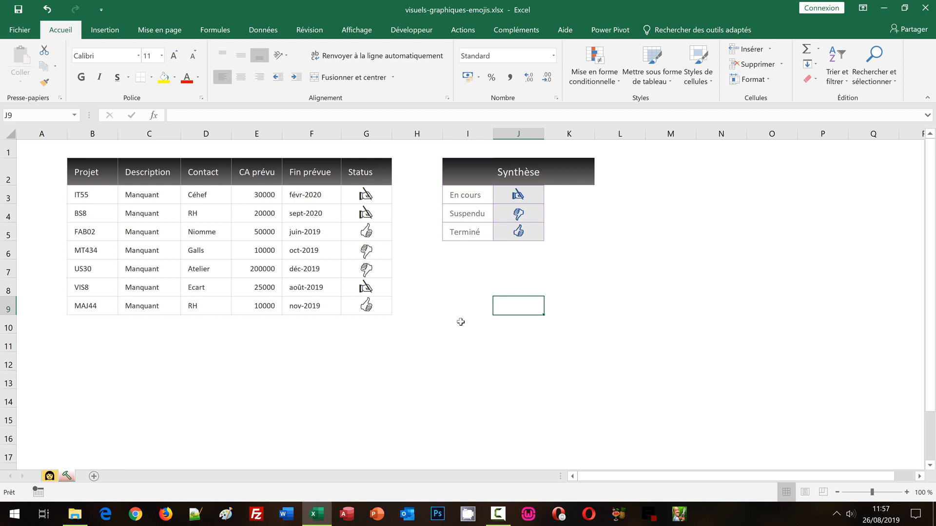
# Step: Start a formula-based conditional formatting rule for Status cells G3:G9 with the formula =G3=$J$3
pyautogui.click(354, 195)
pyautogui.moveTo(354, 195); pyautogui.dragTo(365, 307)
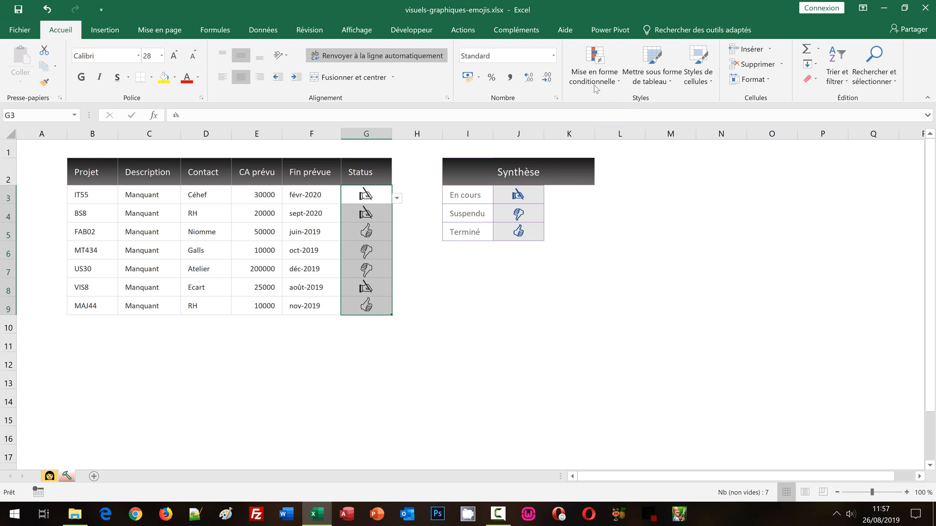
pyautogui.click(577, 80)
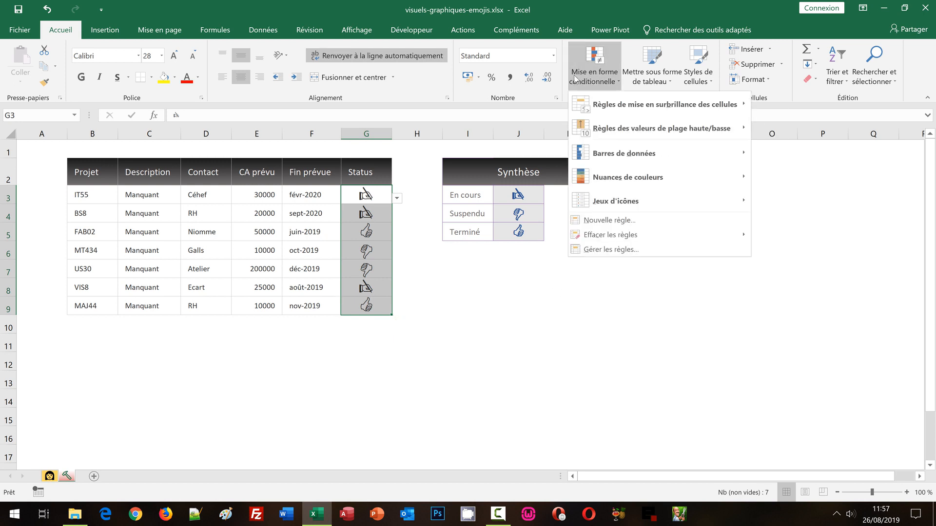
pyautogui.click(599, 223)
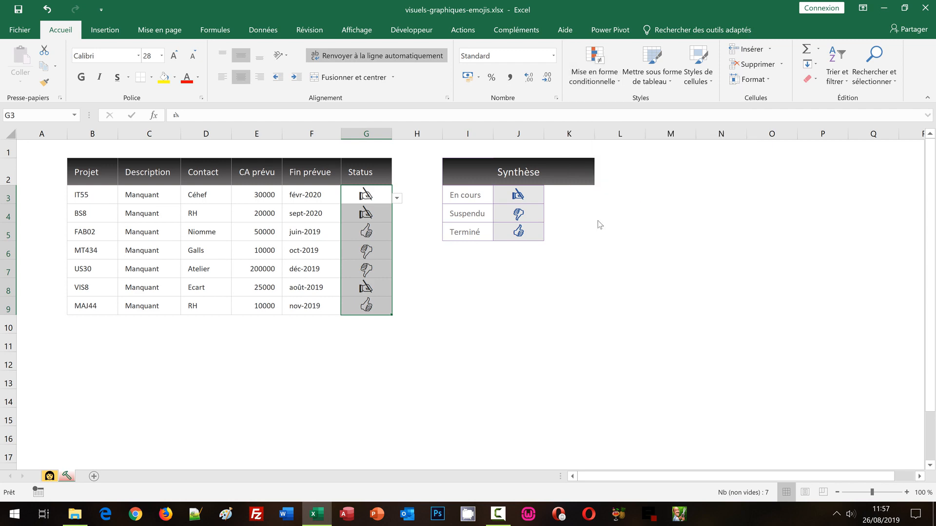
pyautogui.moveTo(369, 107); pyautogui.dragTo(487, 114)
pyautogui.click(320, 199)
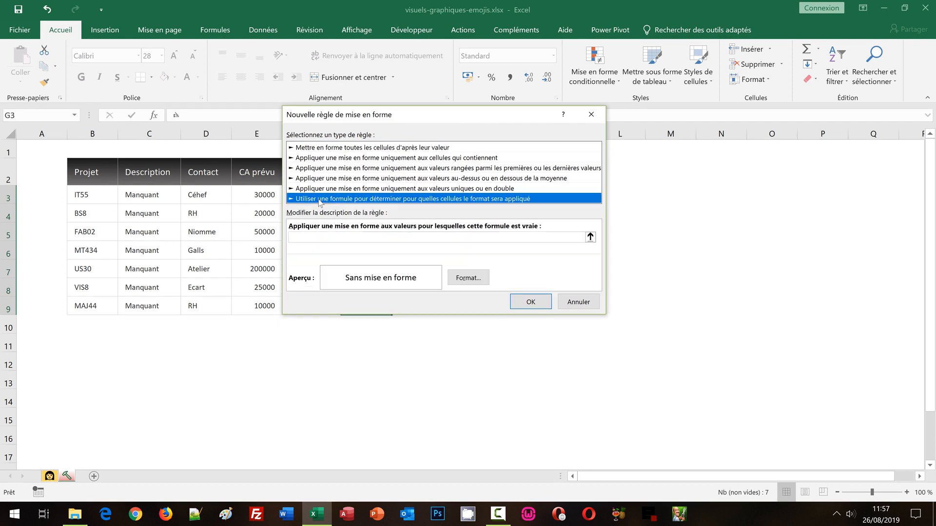
pyautogui.click(315, 238)
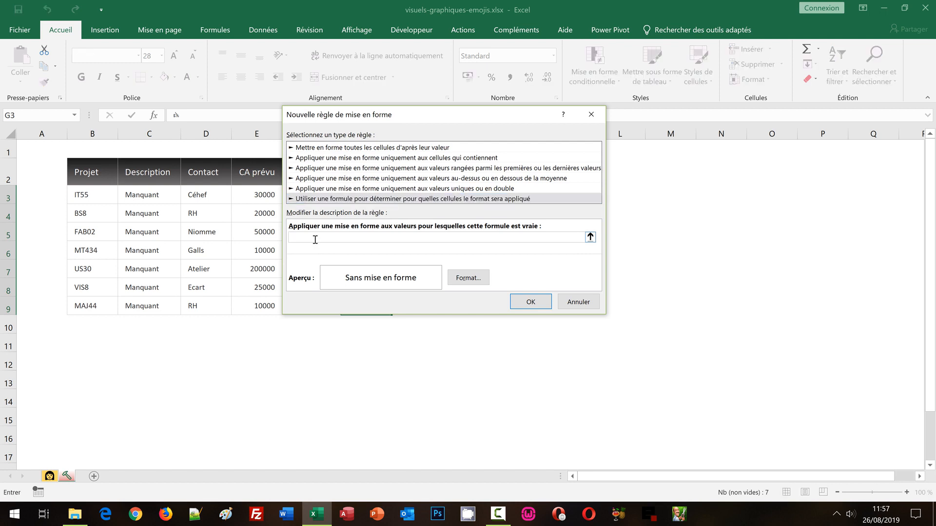
pyautogui.write('=')
pyautogui.moveTo(429, 116); pyautogui.dragTo(503, 253)
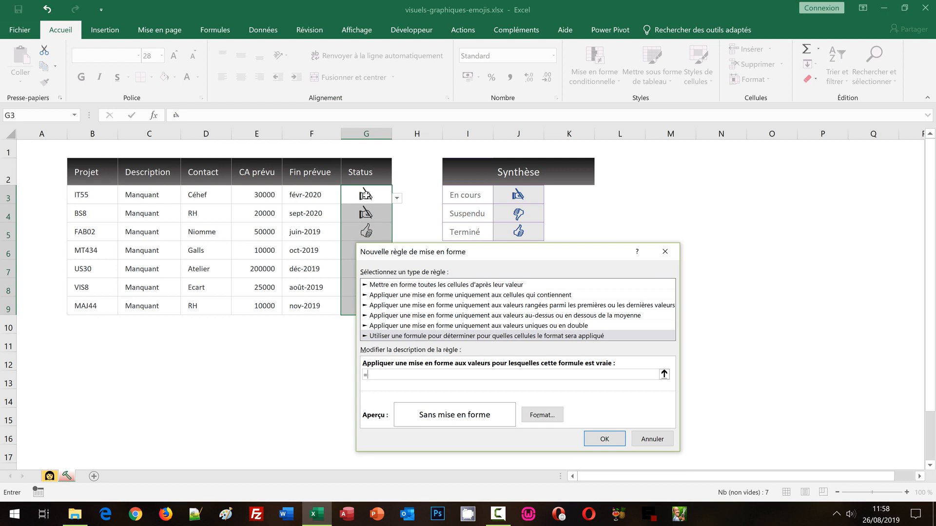
pyautogui.click(366, 195)
pyautogui.press('F4')
pyautogui.press('F4')
pyautogui.write('=')
pyautogui.click(510, 194)
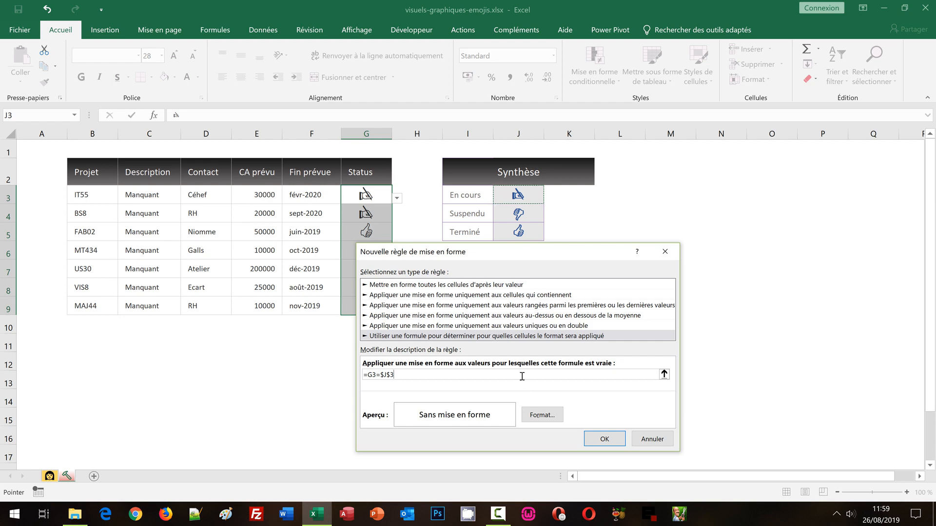
# Step: Give the En cours rule a light gold fill and bold dark red font, and apply it
pyautogui.click(528, 415)
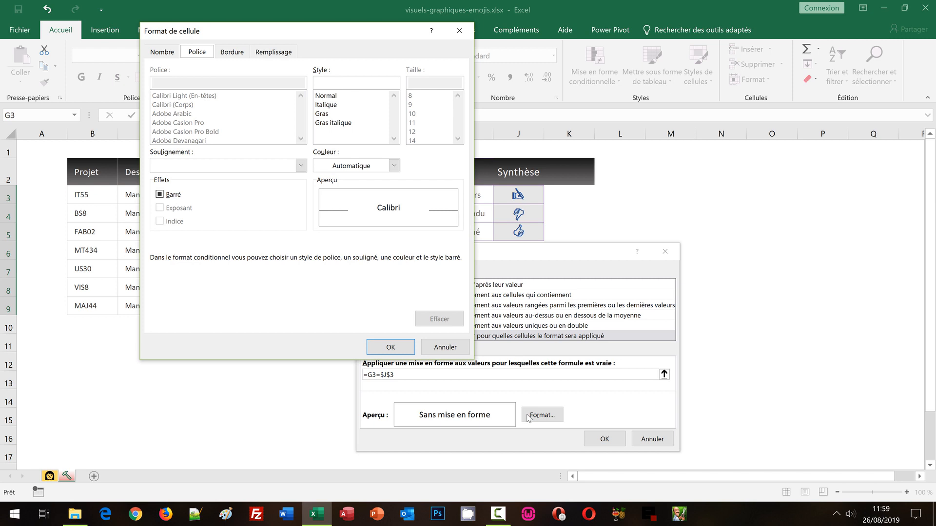
pyautogui.click(274, 53)
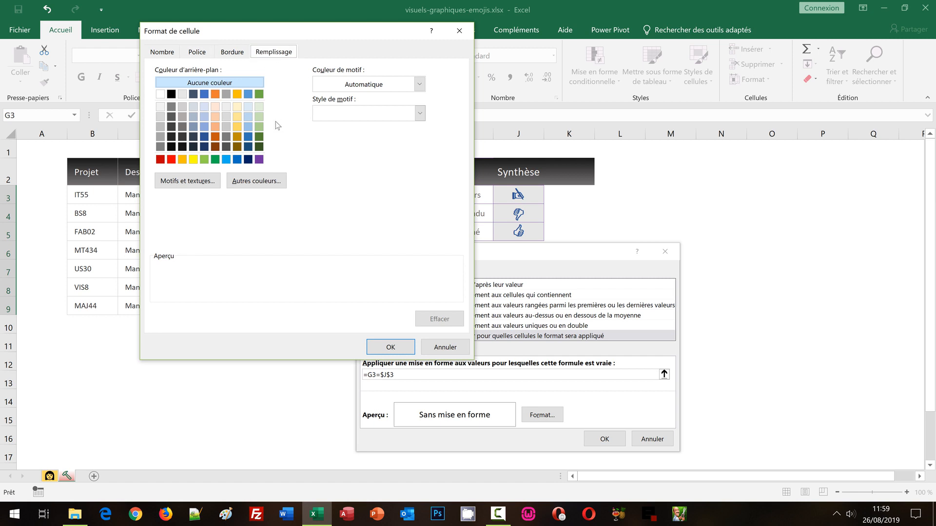
pyautogui.click(237, 129)
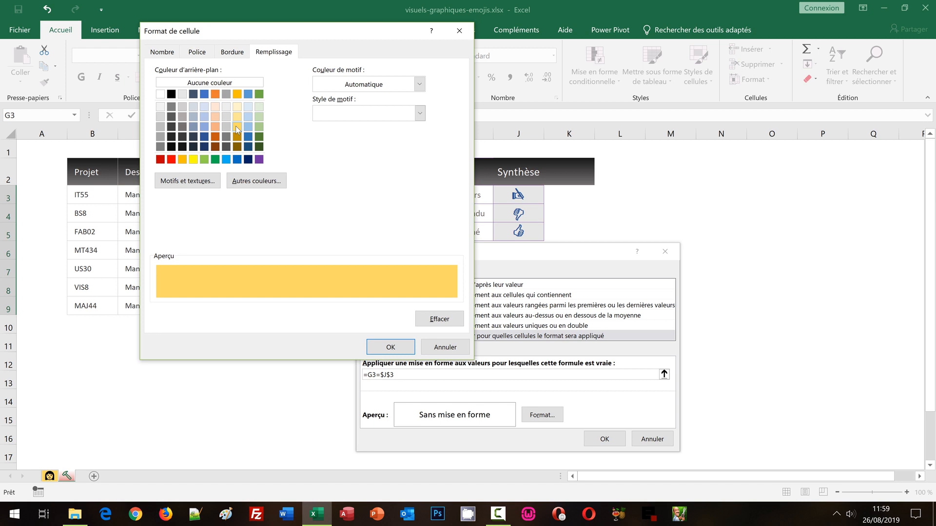
pyautogui.click(197, 51)
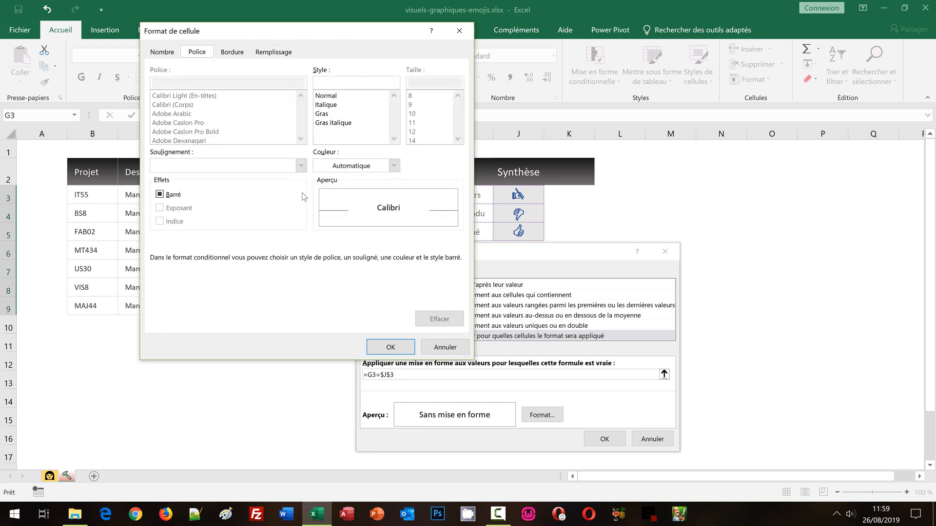
pyautogui.click(320, 114)
pyautogui.click(345, 168)
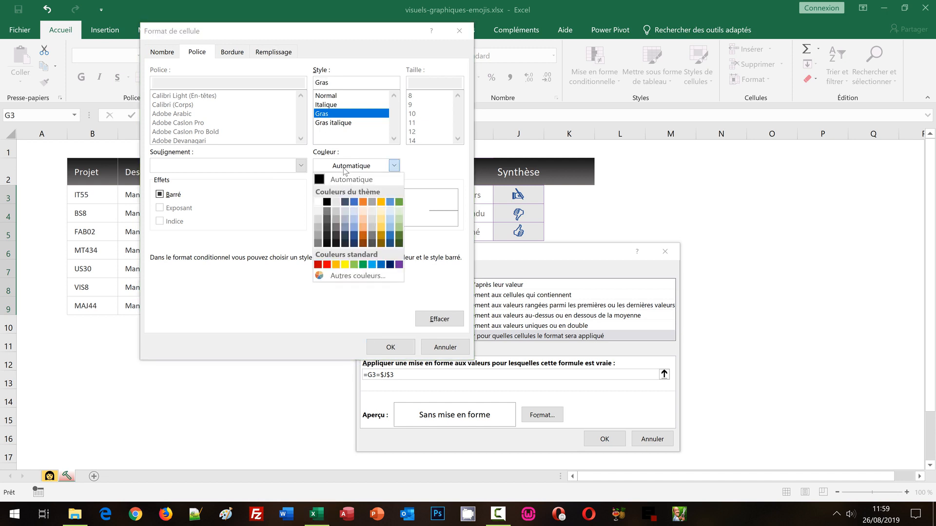
pyautogui.click(318, 265)
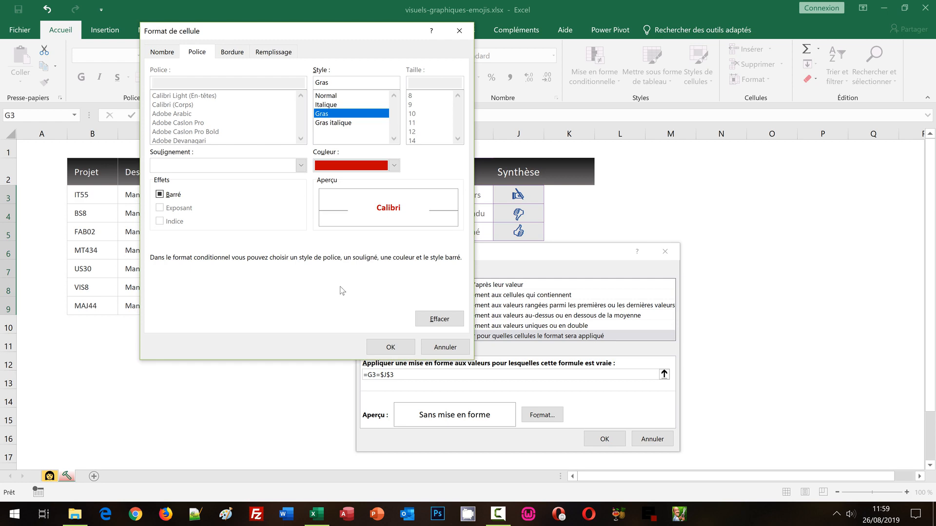
pyautogui.click(390, 348)
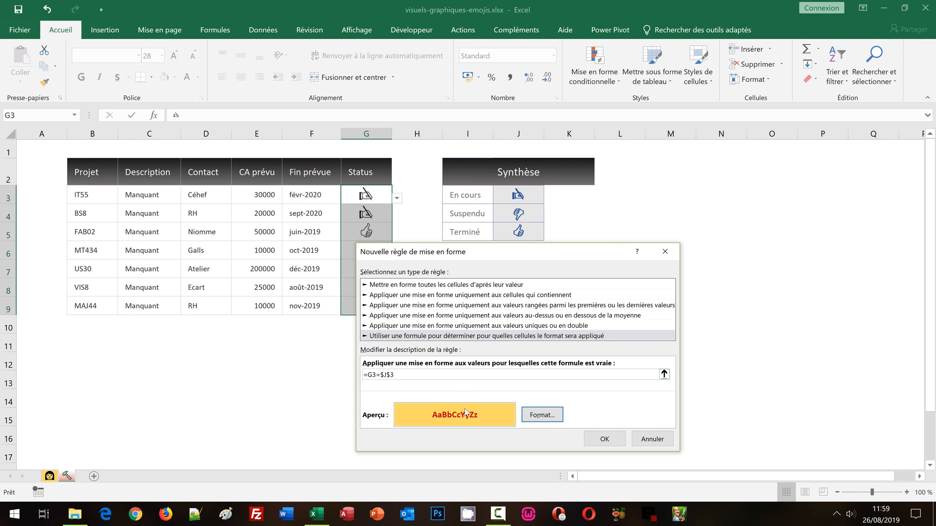
pyautogui.click(604, 440)
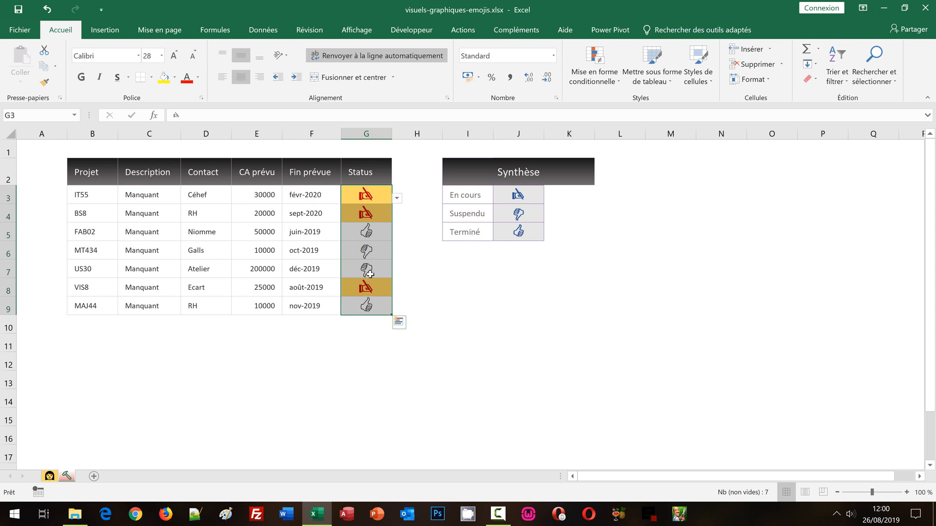
# Step: Start a second formula-based conditional formatting rule for Status cells G3:G9 with the formula =G3=$J$4
pyautogui.click(585, 87)
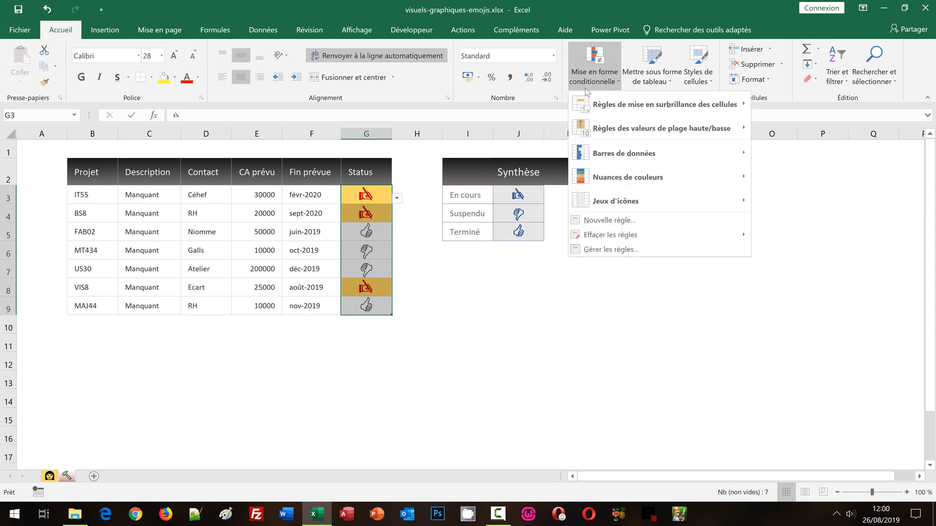
pyautogui.click(598, 220)
pyautogui.moveTo(487, 243); pyautogui.dragTo(614, 240)
pyautogui.click(540, 325)
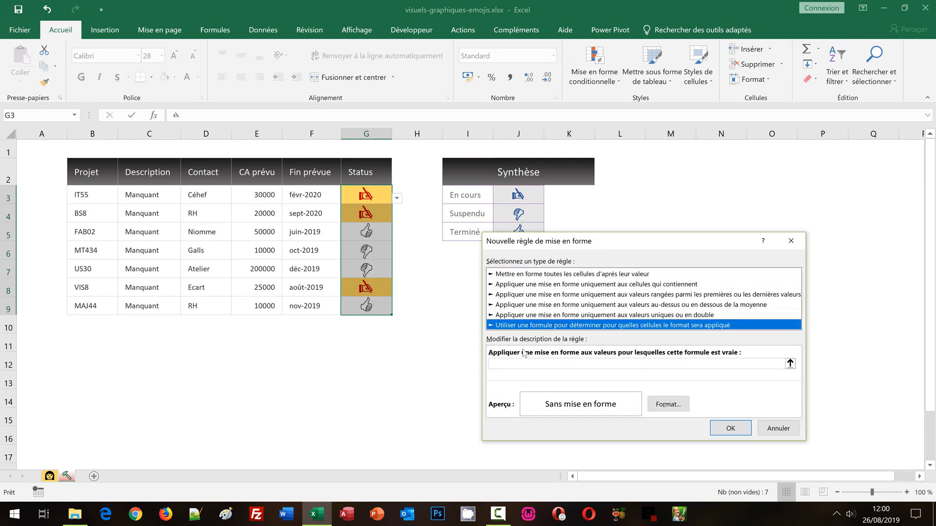
pyautogui.click(511, 362)
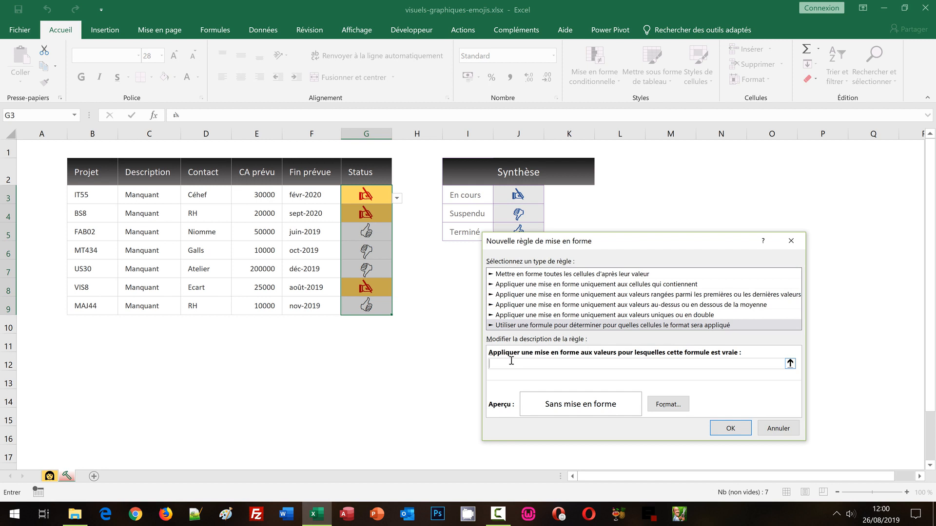
pyautogui.write('=')
pyautogui.click(360, 193)
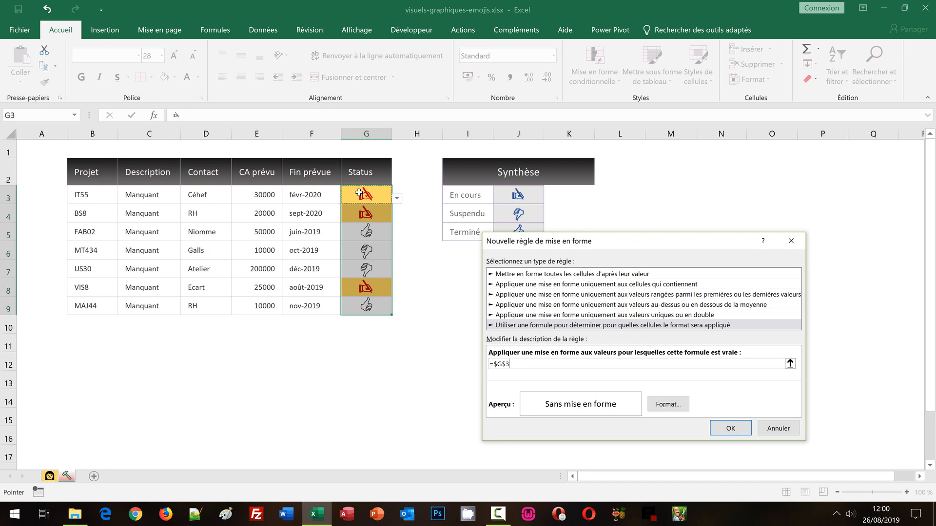
pyautogui.press('F4')
pyautogui.press('F4')
pyautogui.press('F4')
pyautogui.write('=')
pyautogui.click(519, 214)
# Step: Give the Suspendu rule a dark red fill and bold white font, and apply it
pyautogui.click(669, 405)
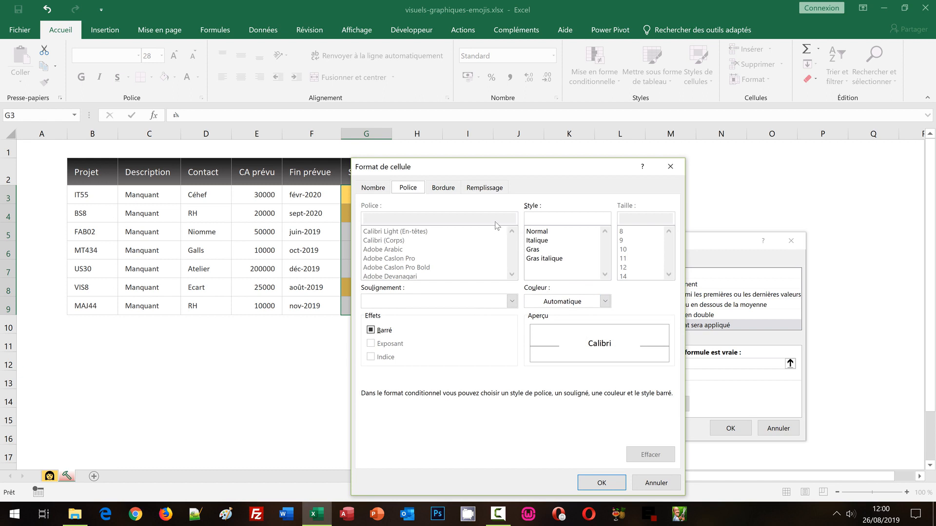
pyautogui.click(479, 191)
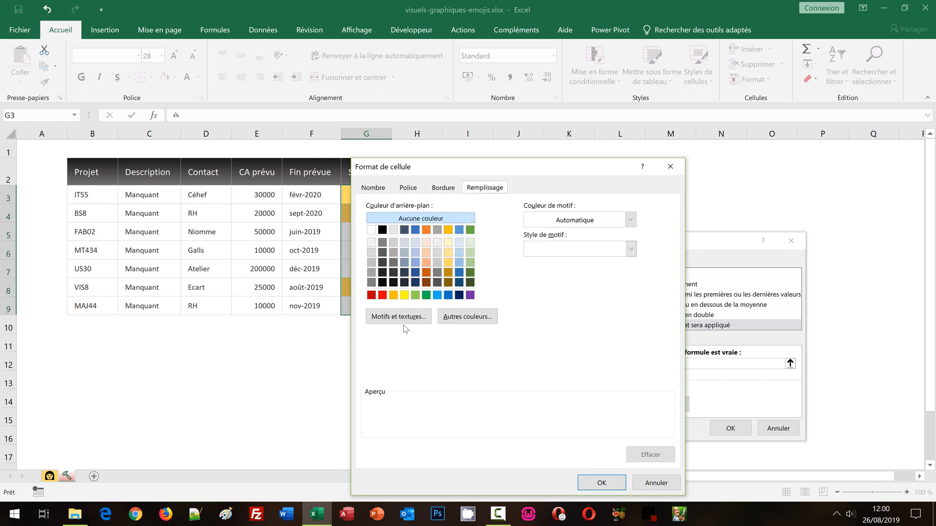
pyautogui.click(371, 295)
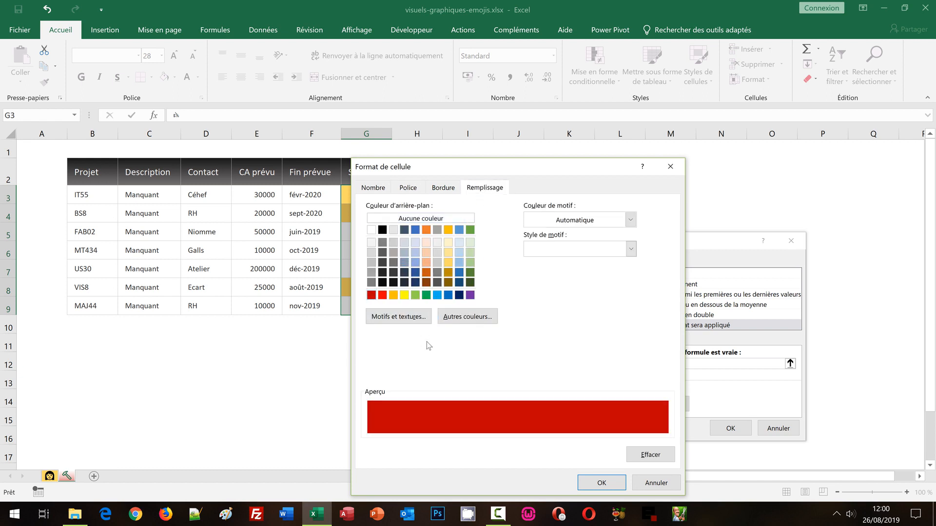
pyautogui.click(408, 189)
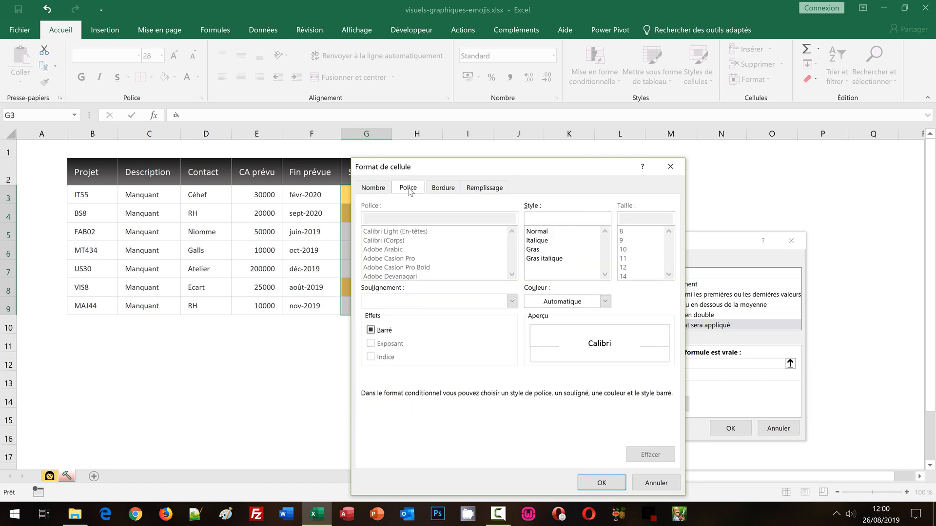
pyautogui.click(533, 249)
pyautogui.click(566, 303)
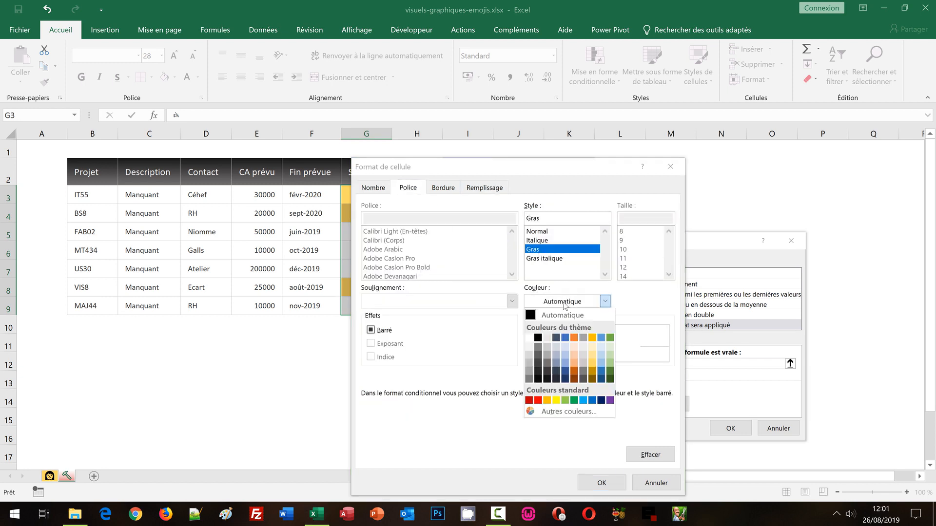
pyautogui.click(529, 338)
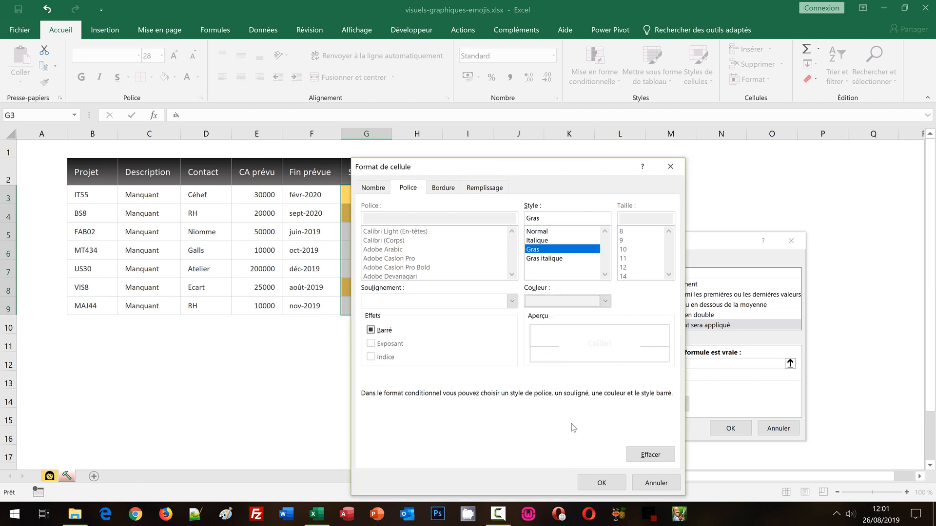
pyautogui.click(601, 483)
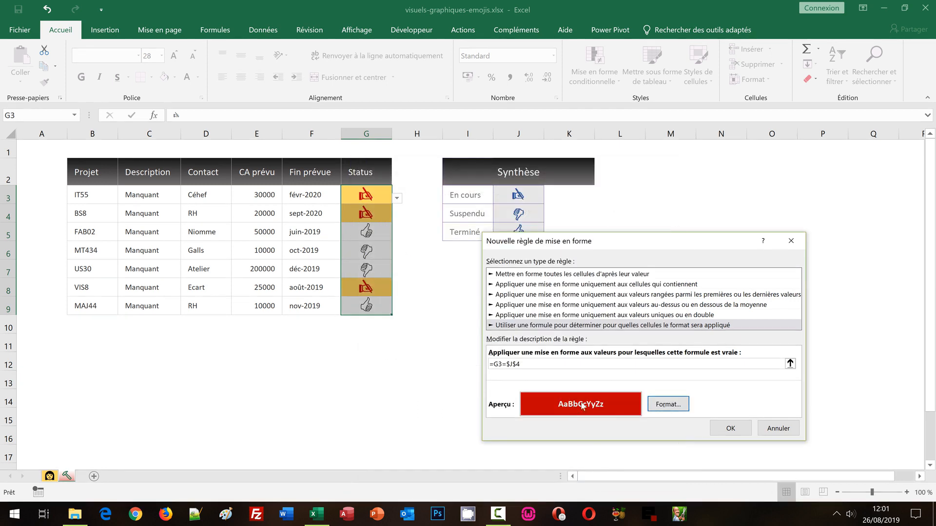
pyautogui.click(731, 429)
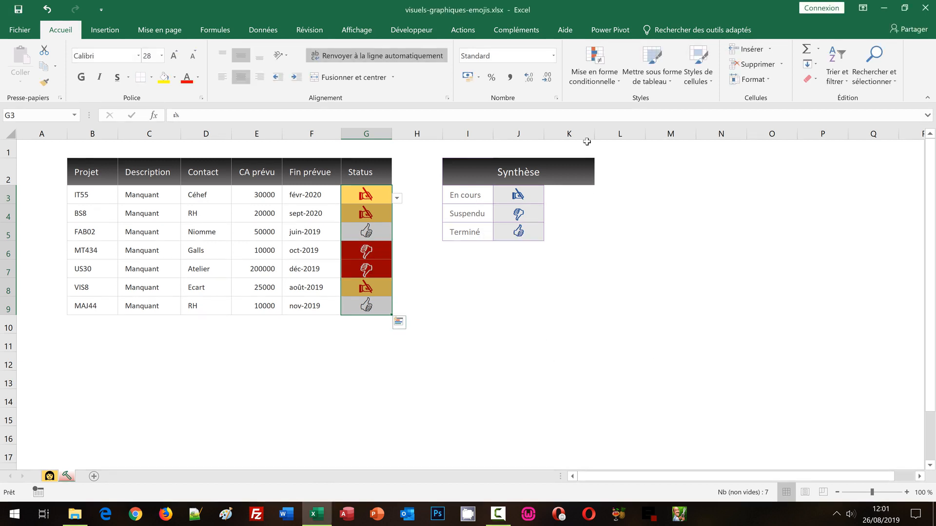
# Step: Start a third formula-based conditional formatting rule for Status cells G3:G9 with the formula =G3=$J$5
pyautogui.click(595, 79)
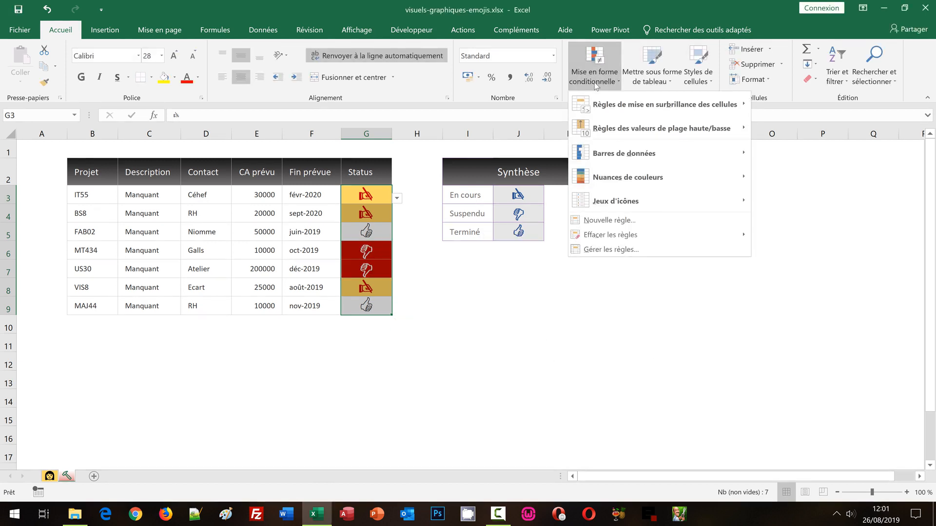
pyautogui.click(603, 222)
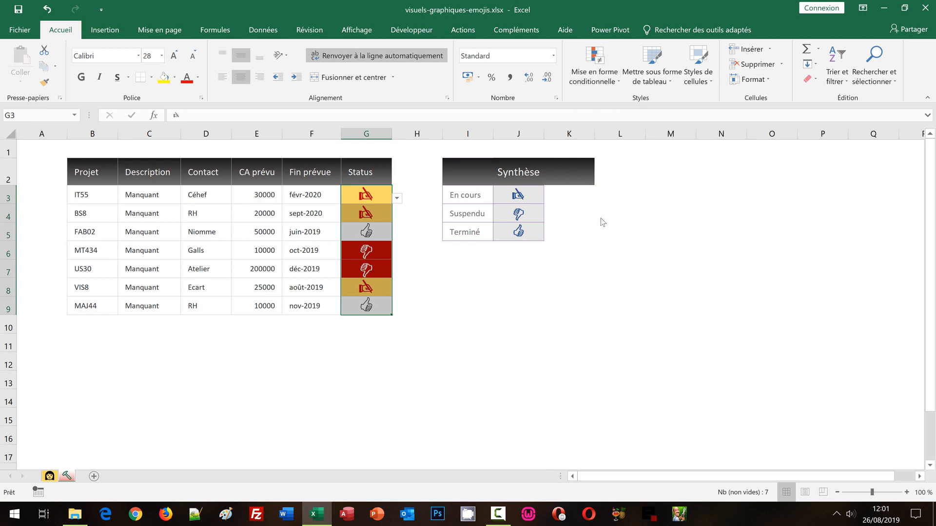
pyautogui.click(520, 315)
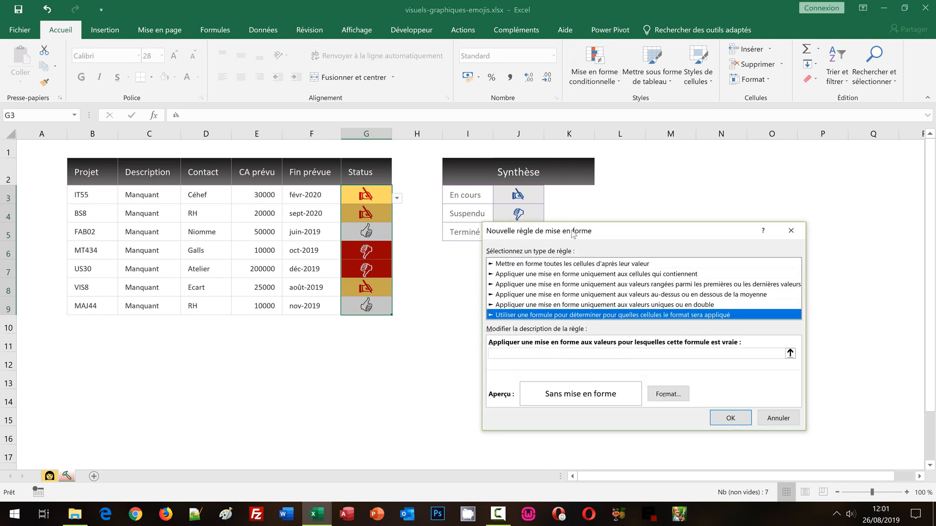
pyautogui.moveTo(571, 235); pyautogui.dragTo(519, 212)
pyautogui.click(450, 334)
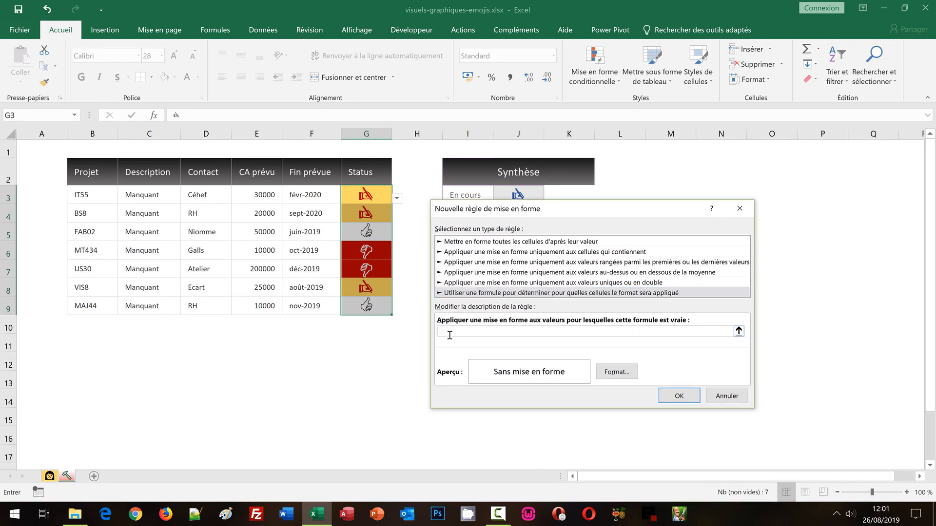
pyautogui.write('=')
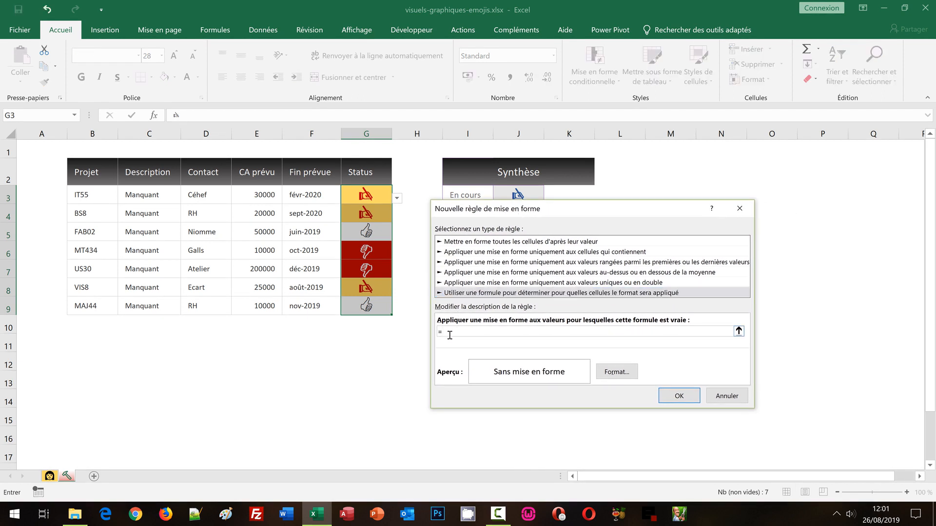
pyautogui.click(356, 195)
pyautogui.press('F4')
pyautogui.press('F4')
pyautogui.press('F4')
pyautogui.write('=')
pyautogui.moveTo(513, 214); pyautogui.dragTo(510, 273)
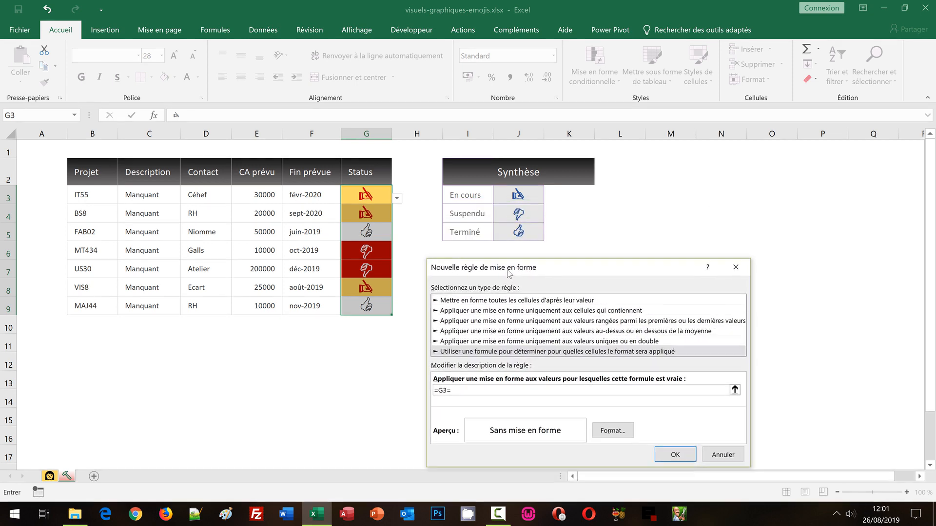
pyautogui.click(517, 231)
# Step: Give the Terminé rule a light green fill and bold dark grey font, and apply it
pyautogui.click(613, 430)
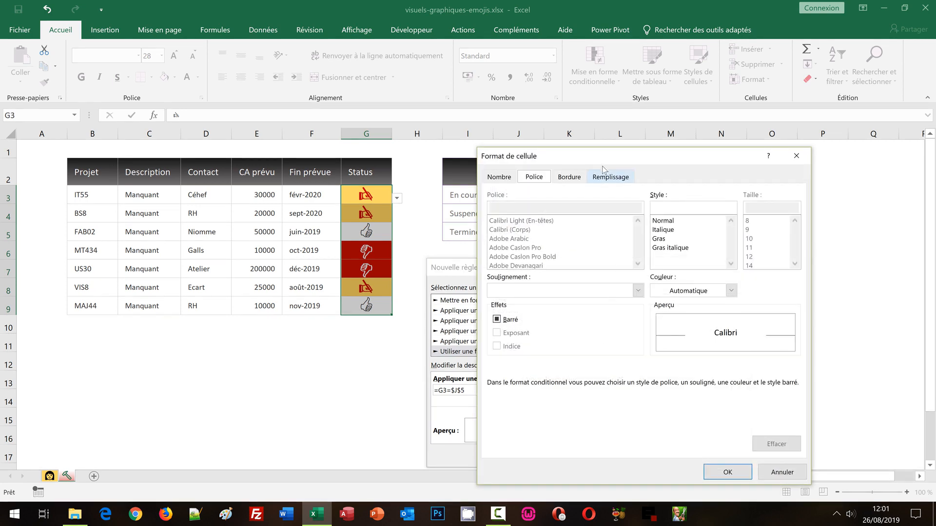
pyautogui.click(606, 178)
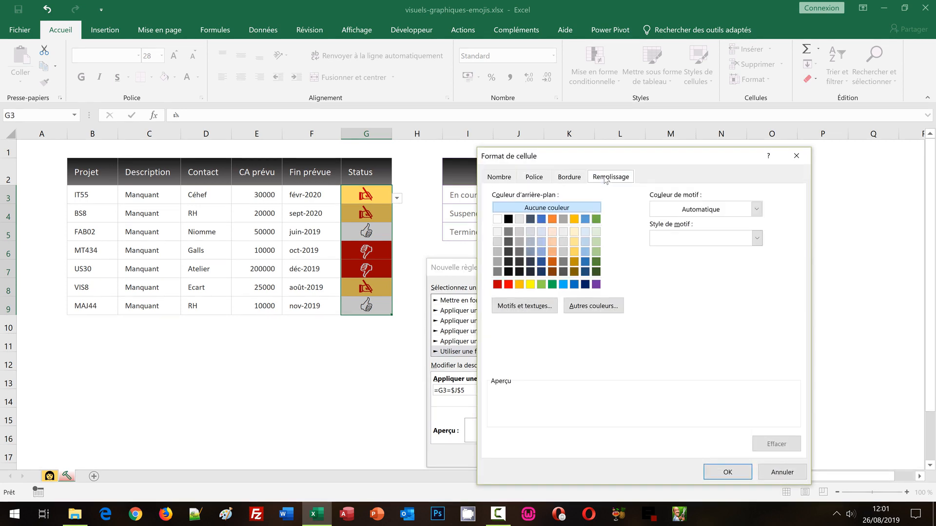
pyautogui.click(596, 242)
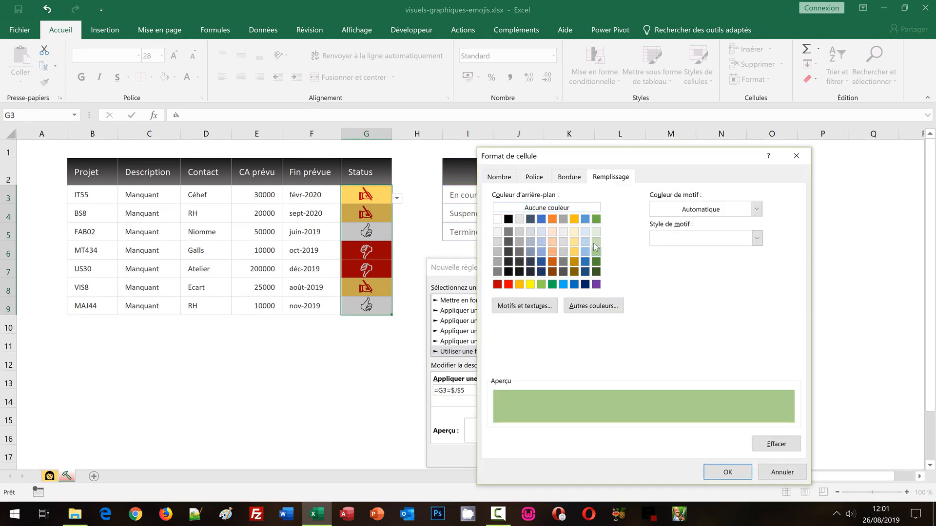
pyautogui.click(540, 177)
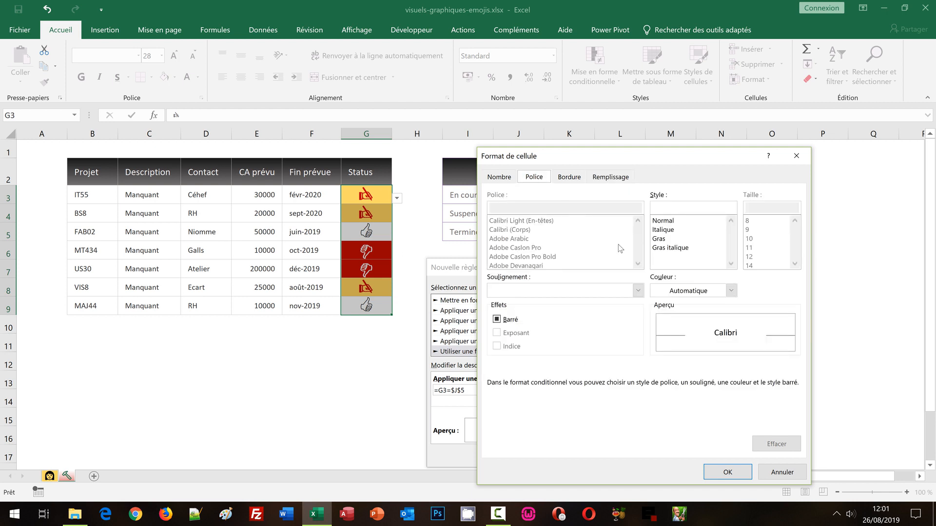
pyautogui.click(662, 239)
pyautogui.click(675, 290)
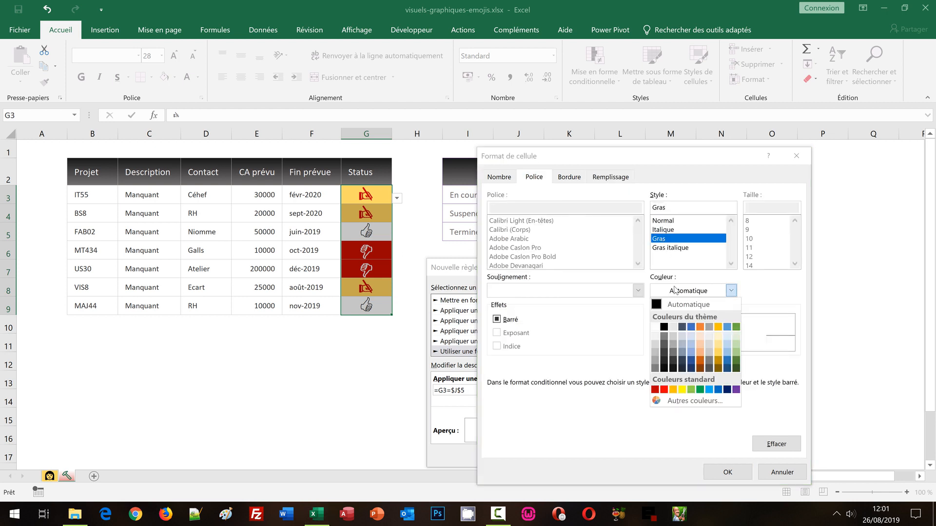
pyautogui.click(673, 362)
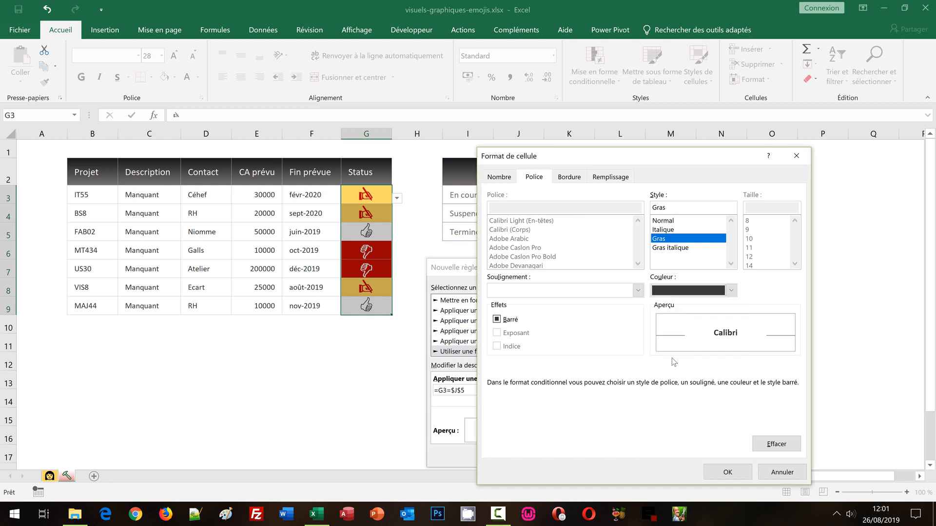
pyautogui.click(726, 471)
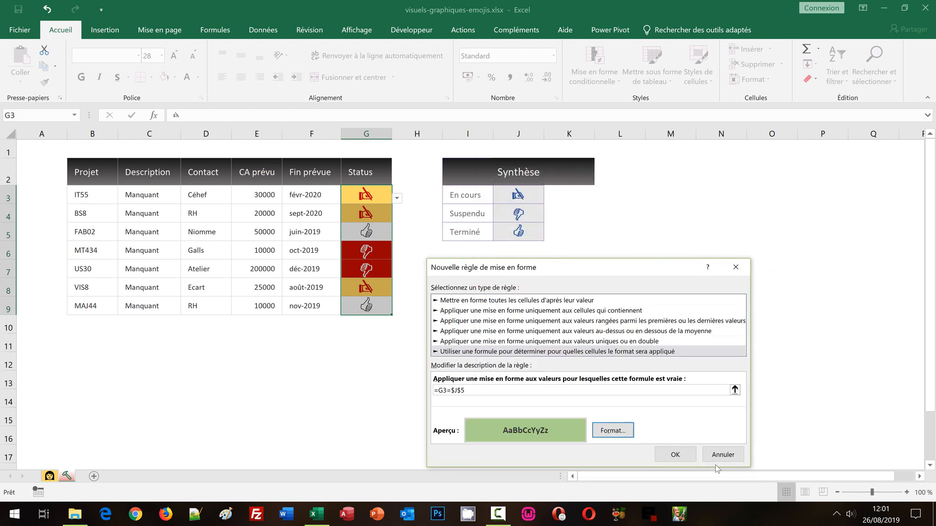
pyautogui.click(673, 452)
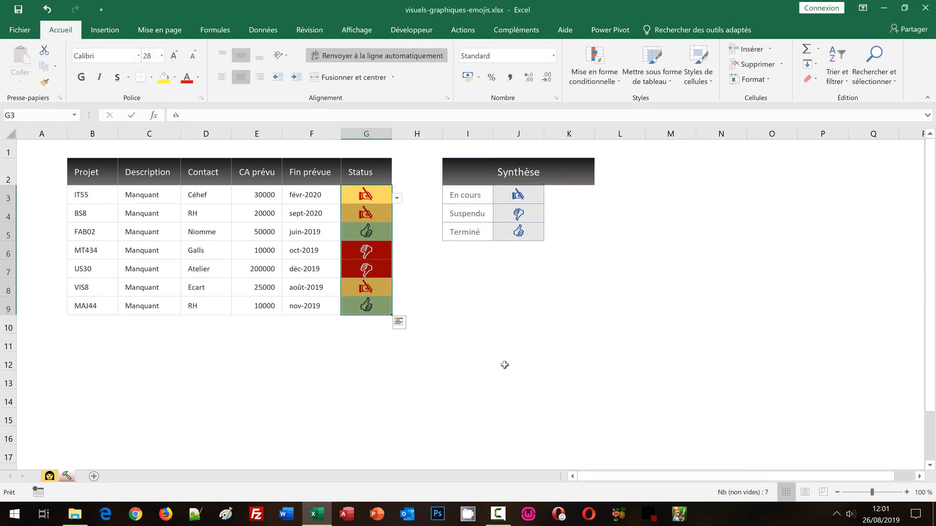
pyautogui.click(473, 296)
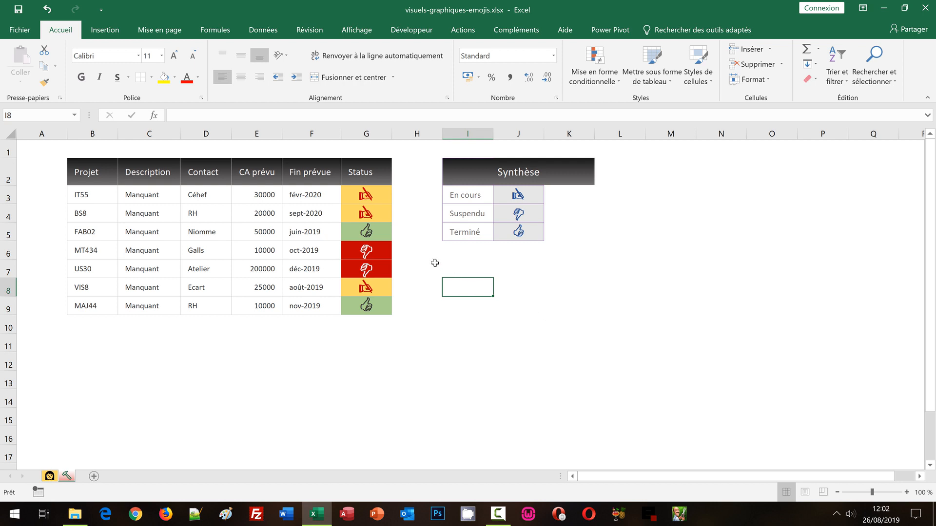
# Step: Change the Status of project MT434 to the Terminé thumbs-up symbol using its drop-down list
pyautogui.click(375, 251)
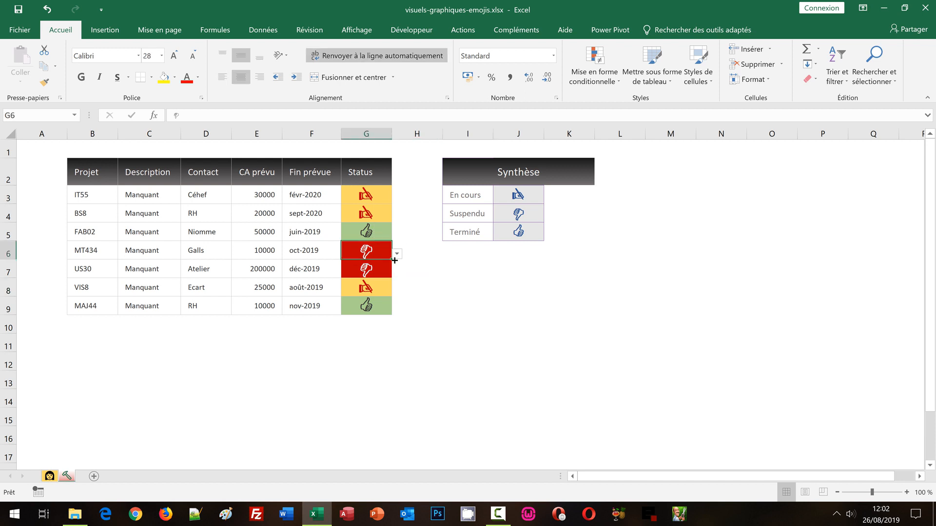
pyautogui.click(398, 254)
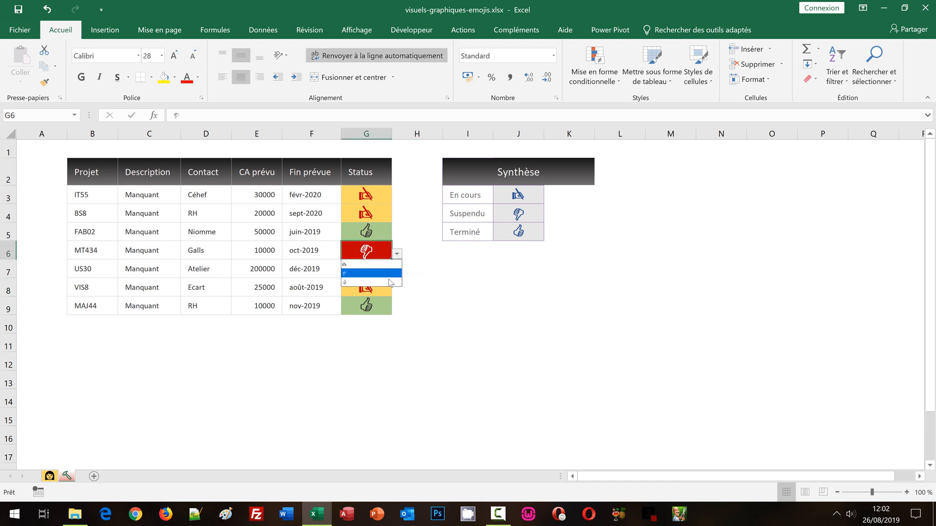
pyautogui.click(366, 271)
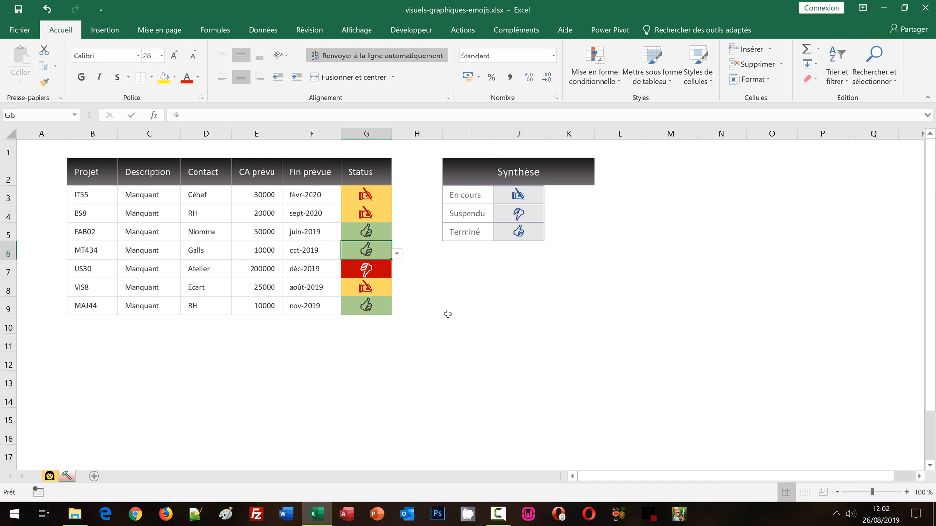
# Step: Count the En cours projects in K3 with =NB.SI($G$3:$G$9;J3) and copy the formula down to K5
pyautogui.click(556, 193)
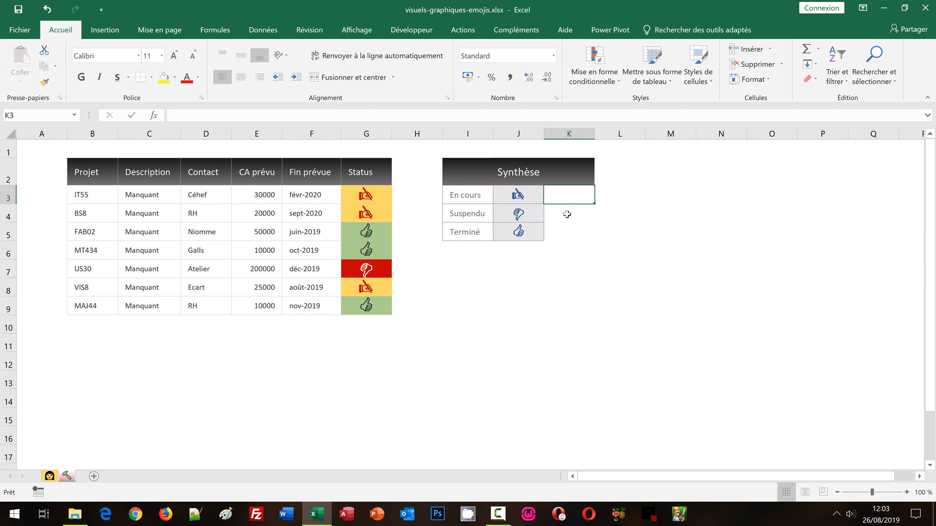
pyautogui.write('=')
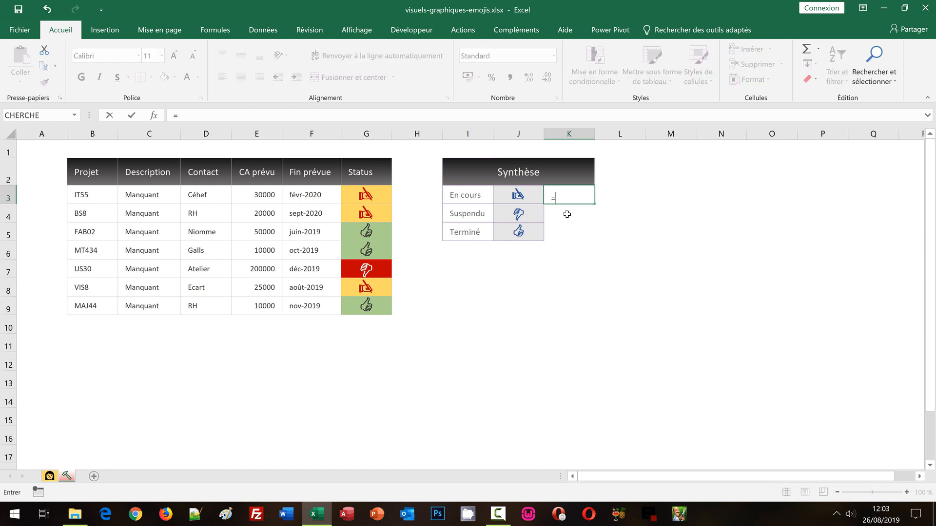
pyautogui.write('Nb')
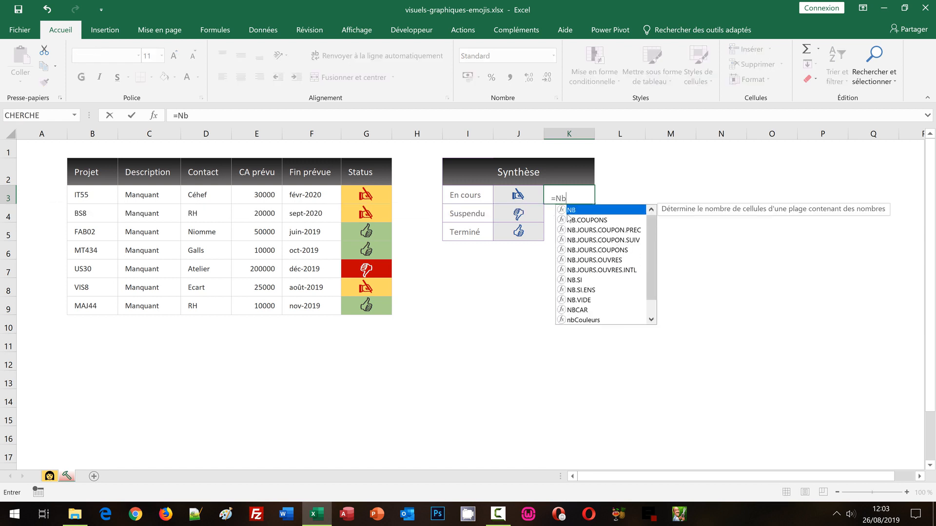
pyautogui.write('.si(')
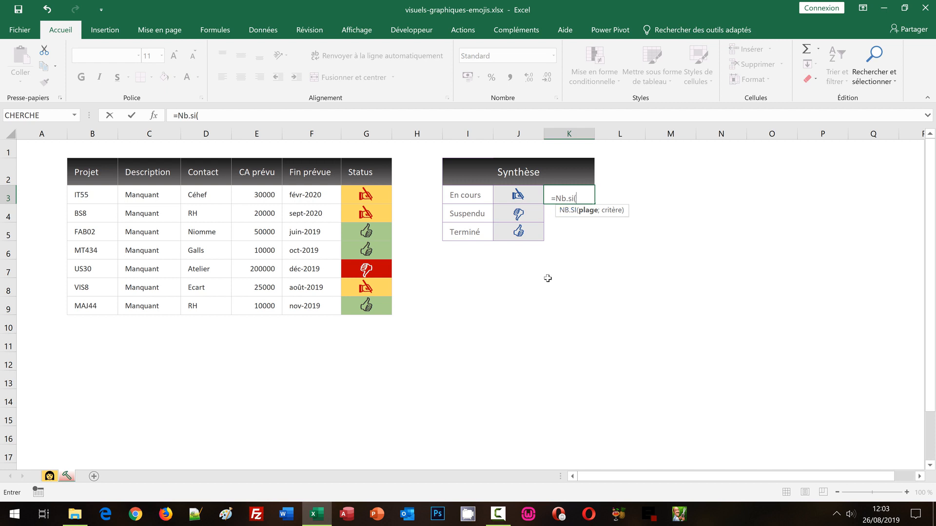
pyautogui.moveTo(365, 194); pyautogui.dragTo(373, 312)
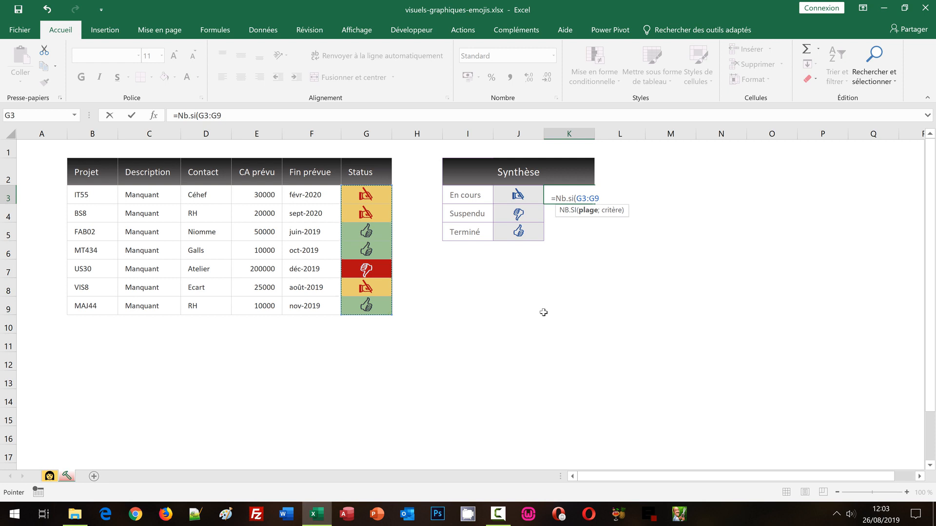
pyautogui.press('F4')
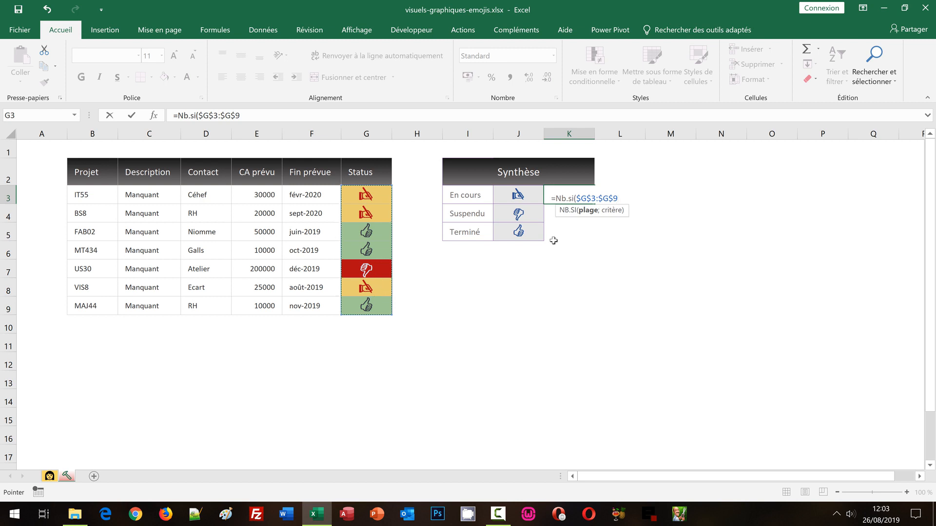
pyautogui.write(';')
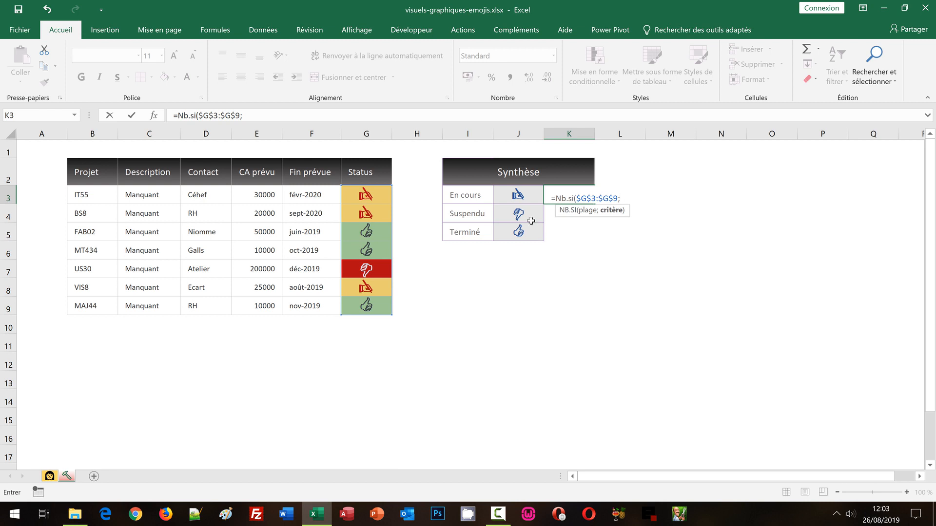
pyautogui.click(507, 195)
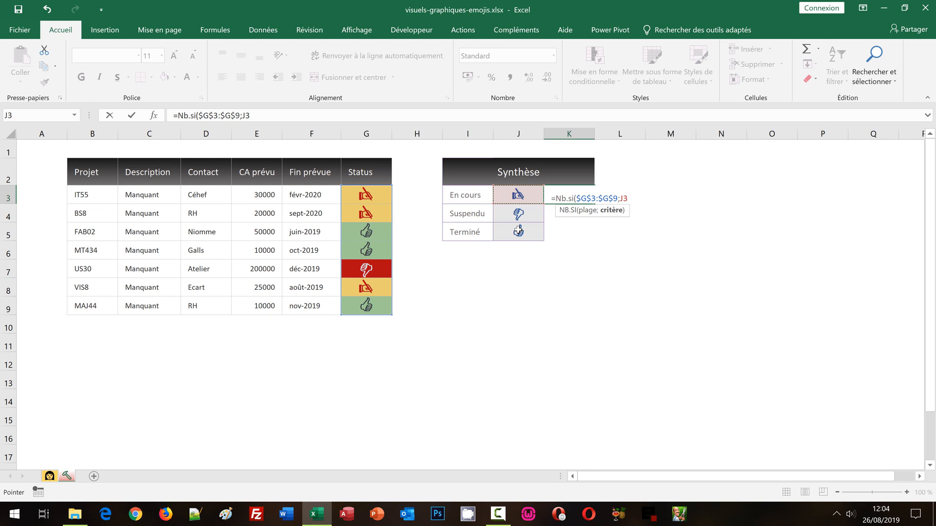
pyautogui.write(')')
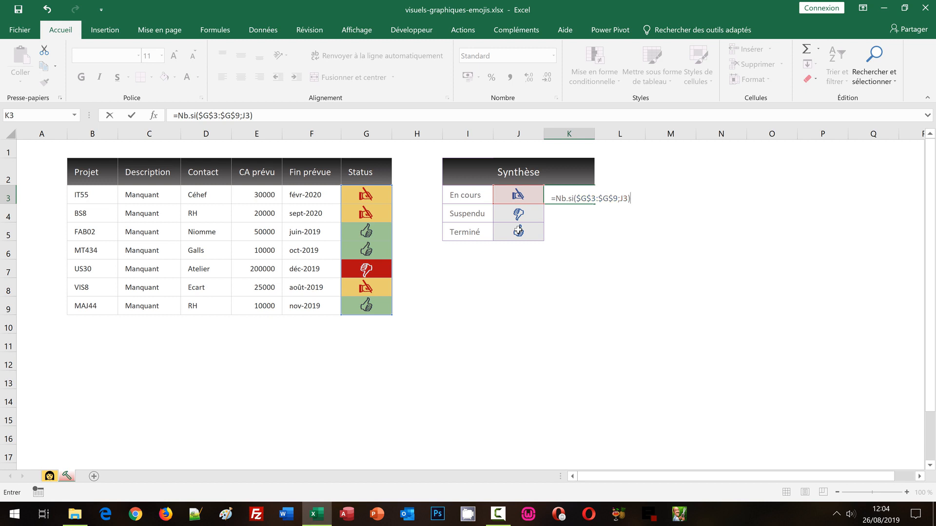
pyautogui.hotkey('ctrl', 'Return')
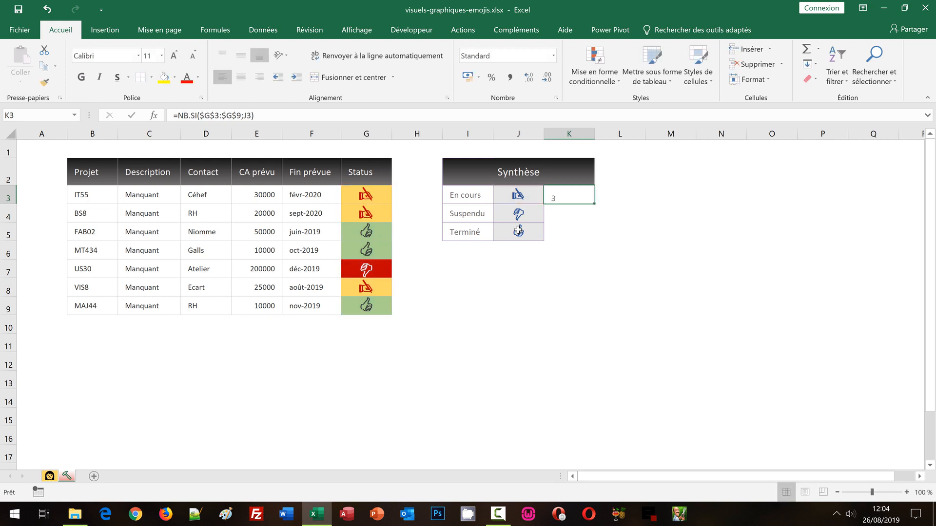
pyautogui.moveTo(594, 203); pyautogui.dragTo(605, 244)
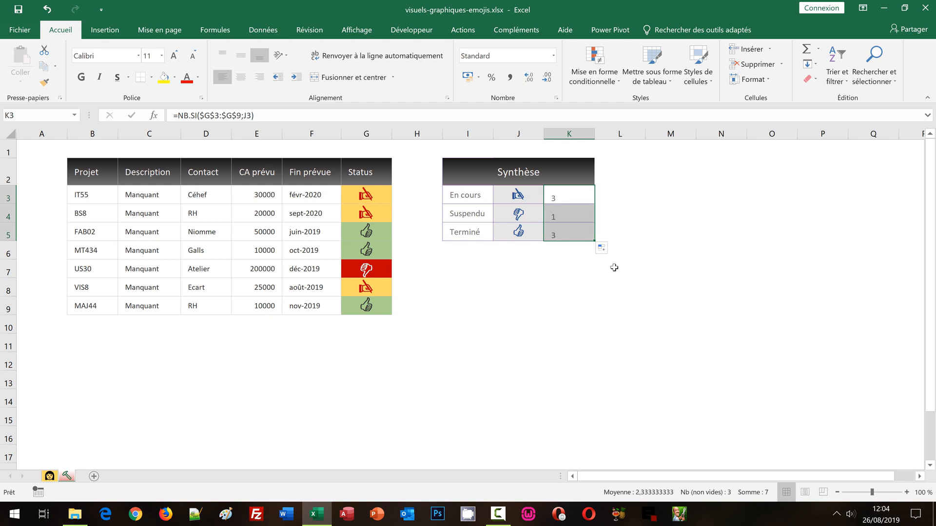
# Step: Centre the counts in K3:K5 vertically and horizontally, and enlarge their font by three size increments
pyautogui.click(247, 60)
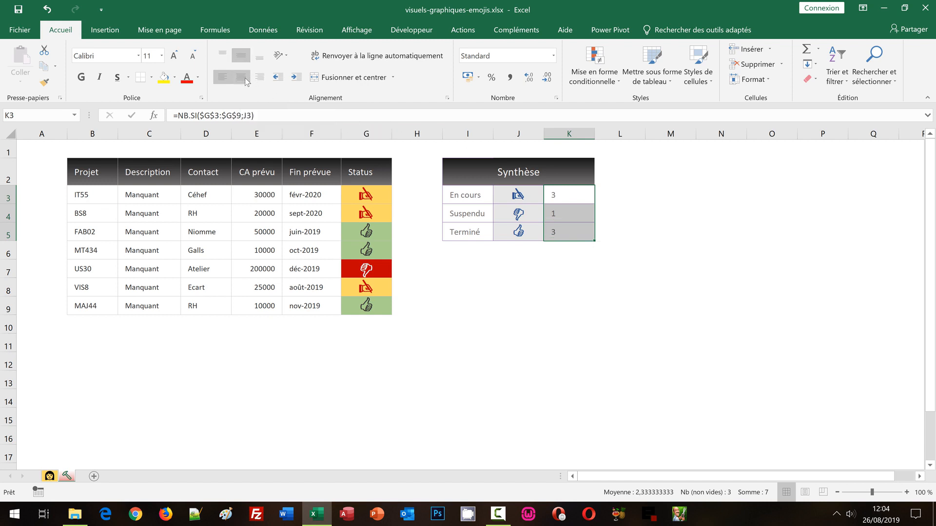
pyautogui.click(246, 79)
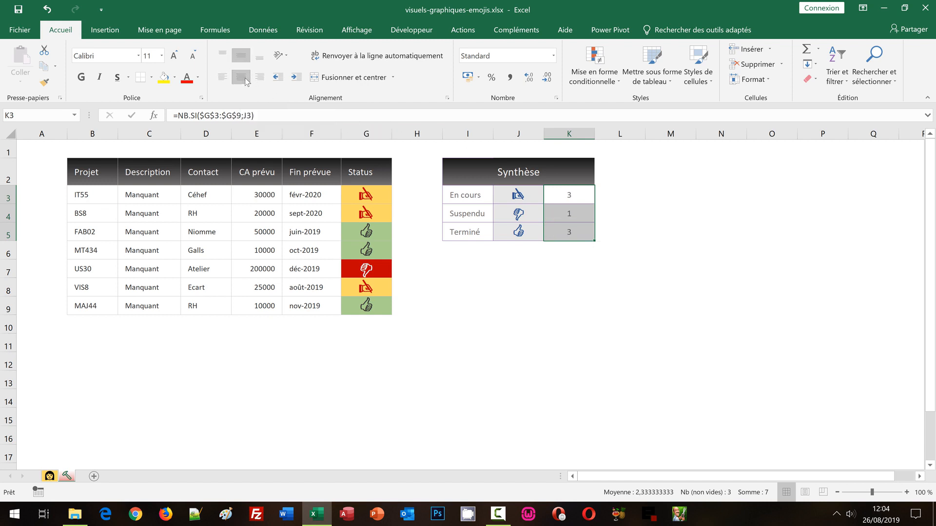
pyautogui.click(174, 56)
pyautogui.click(174, 56)
pyautogui.click(174, 55)
# Step: Insert a 2D clustered column chart based on the Synthèse symbols and counts in J3:K5
pyautogui.moveTo(512, 197); pyautogui.dragTo(570, 233)
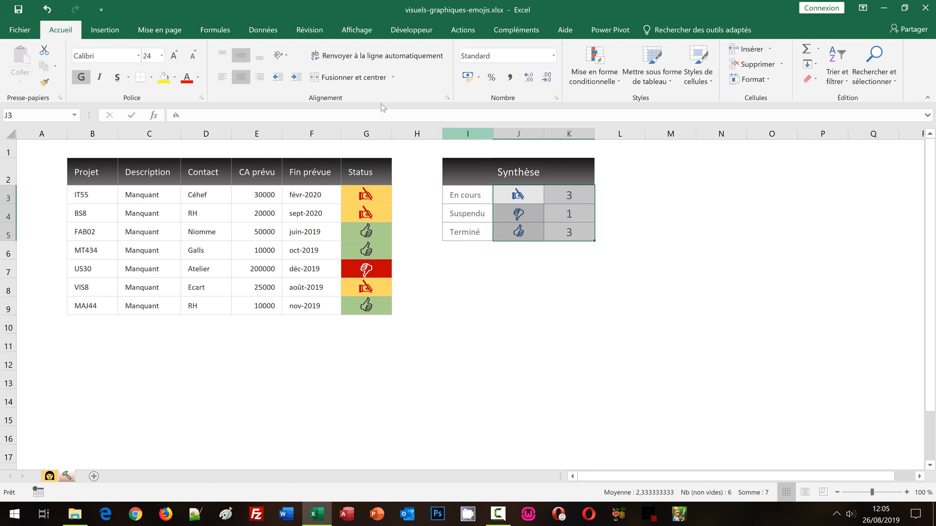
pyautogui.click(116, 37)
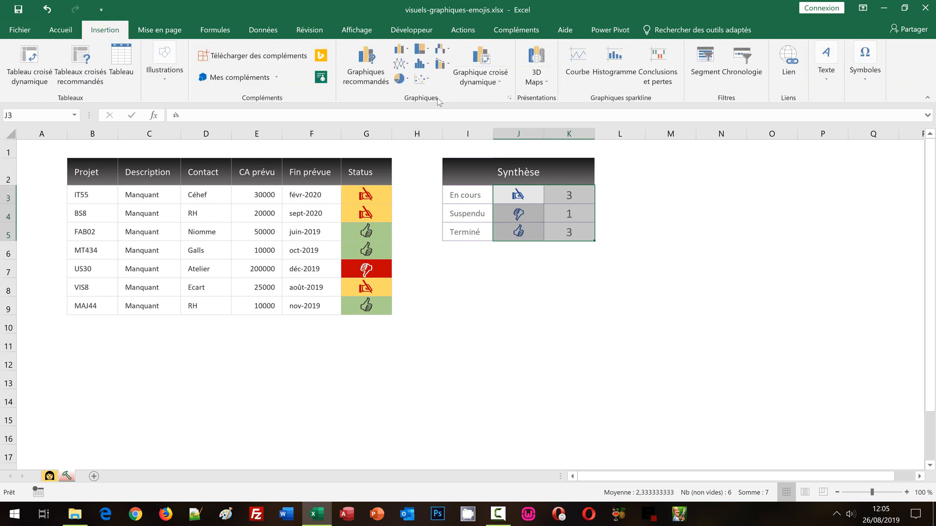
pyautogui.click(408, 50)
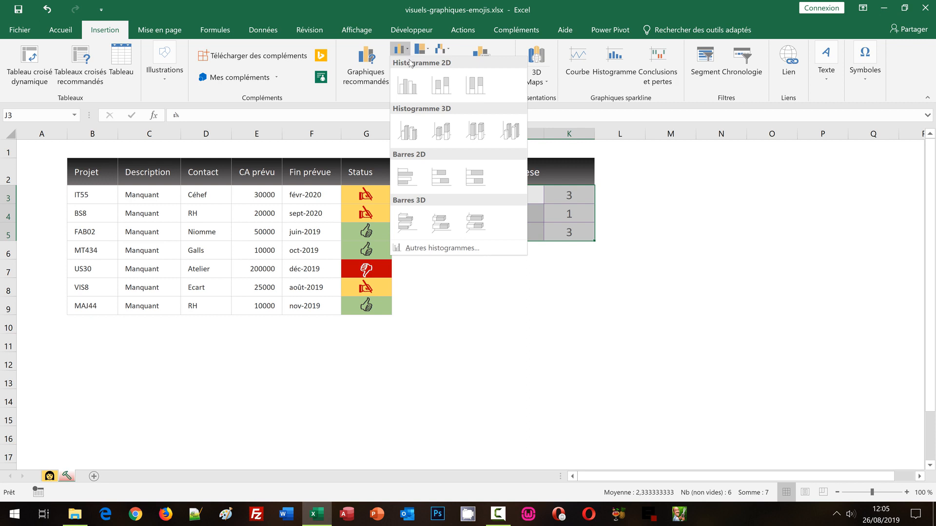
pyautogui.click(412, 92)
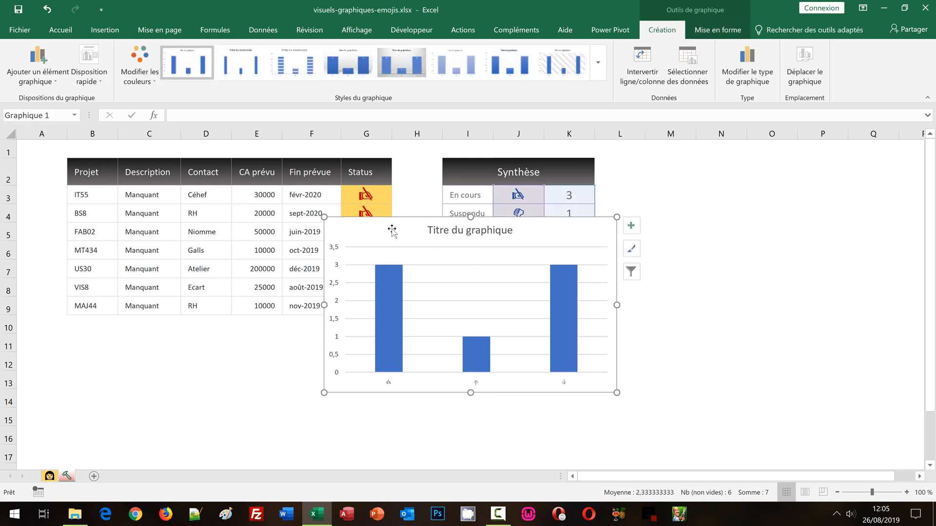
# Step: Move the chart just below the Synthèse table and enlarge its horizontal axis symbols to font size 32
pyautogui.moveTo(390, 228)
pyautogui.mouseDown()
pyautogui.moveTo(461, 268)
pyautogui.moveTo(476, 259)
pyautogui.mouseUp()
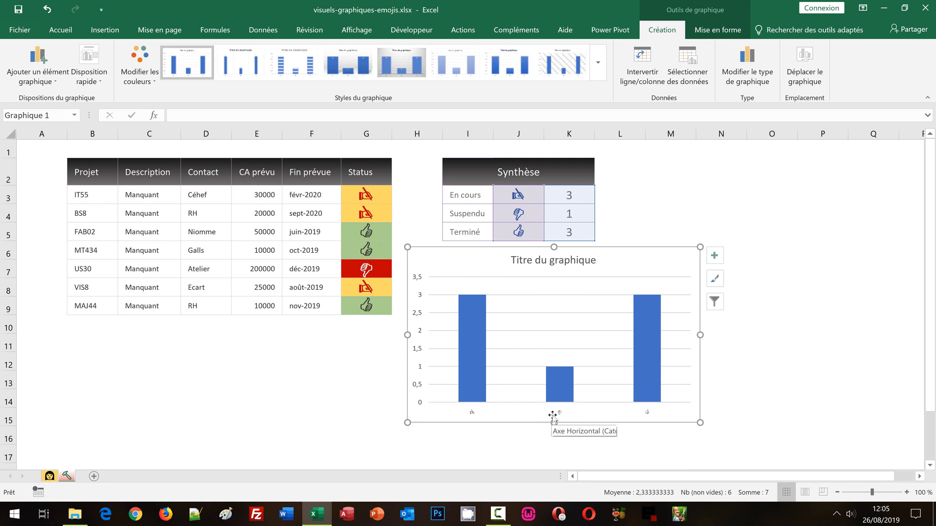
pyautogui.click(561, 412)
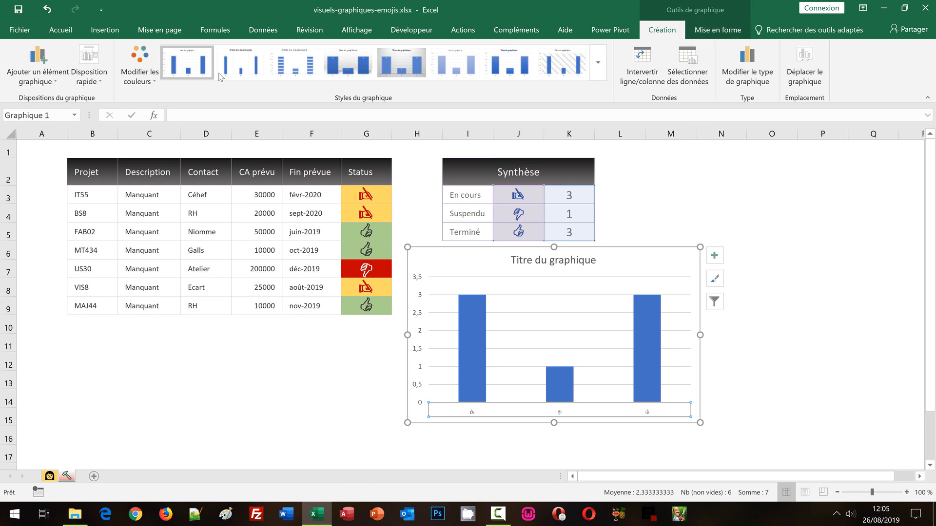
pyautogui.click(53, 33)
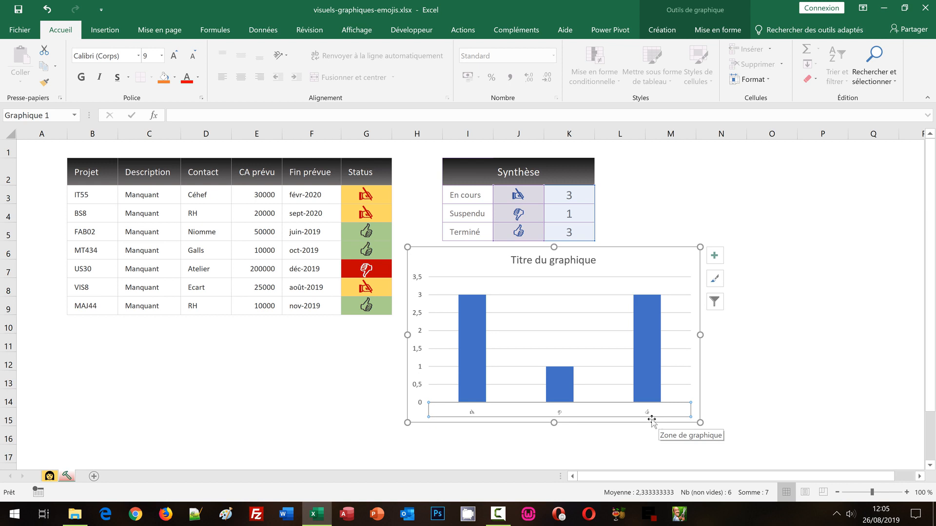
pyautogui.click(180, 61)
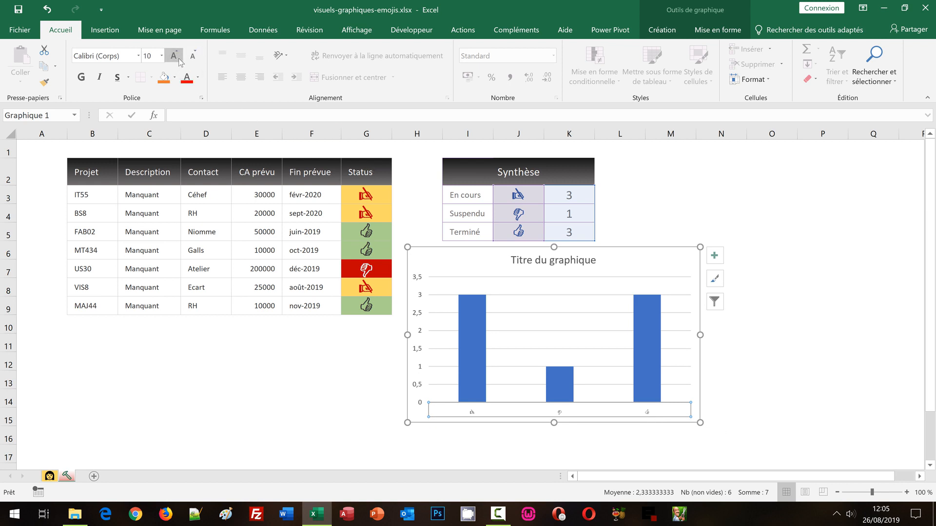
pyautogui.click(180, 61)
pyautogui.click(180, 61)
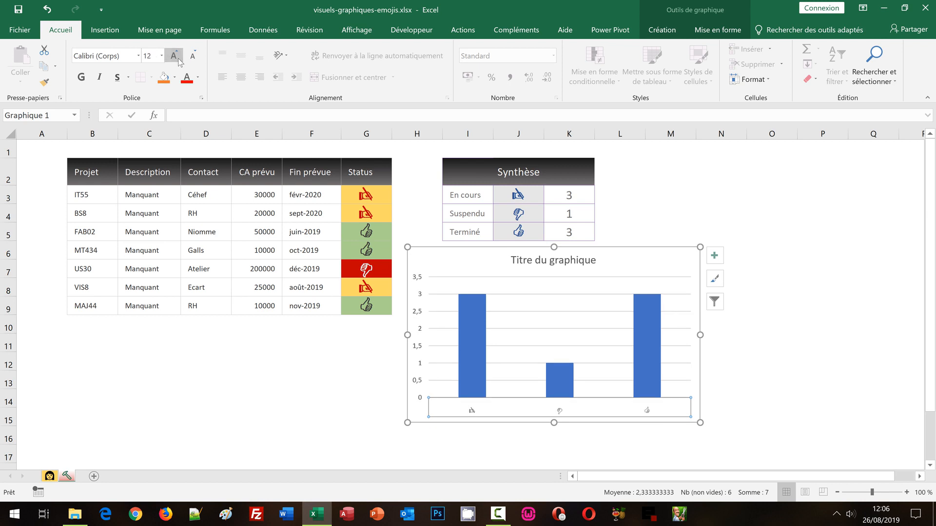
pyautogui.click(180, 62)
pyautogui.click(180, 61)
pyautogui.click(180, 62)
pyautogui.click(180, 62)
pyautogui.click(180, 61)
pyautogui.click(180, 62)
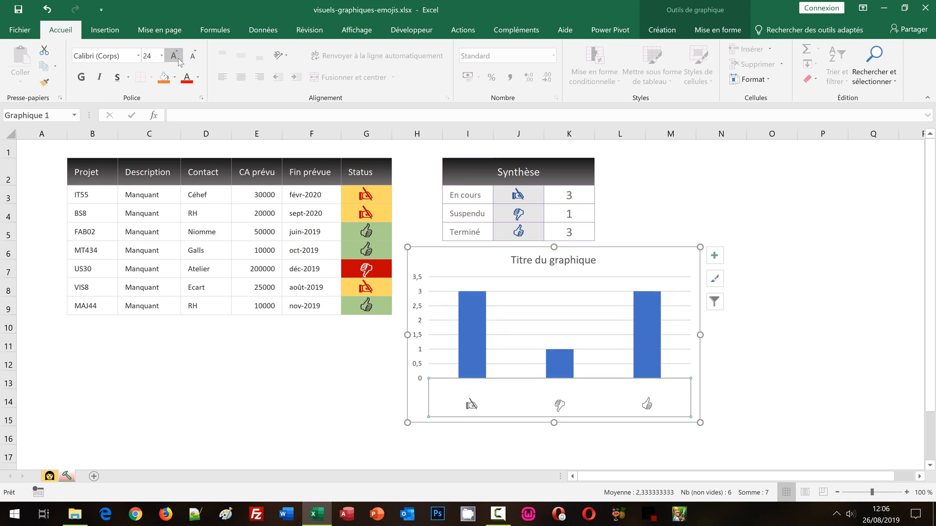
pyautogui.click(179, 61)
pyautogui.click(179, 62)
pyautogui.click(180, 61)
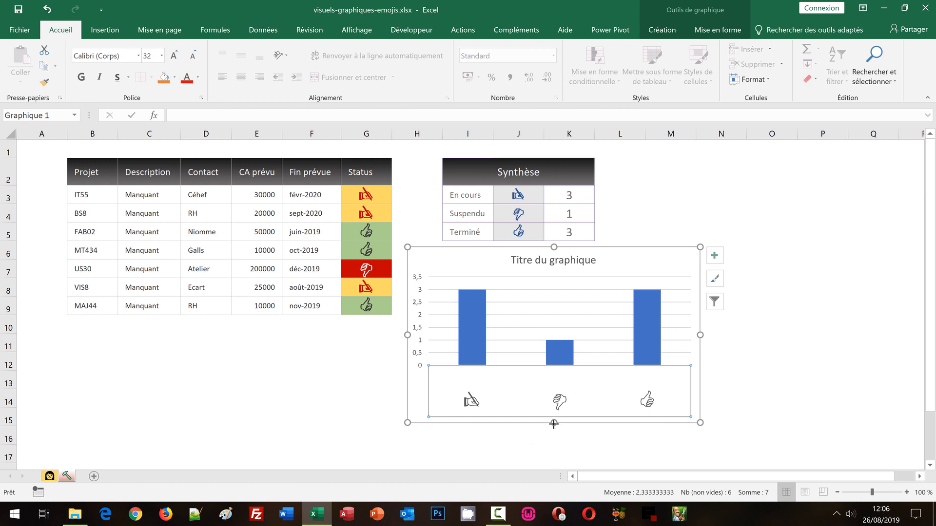
# Step: Stretch the chart's lower edge down to row 17 to make the chart taller
pyautogui.moveTo(554, 424); pyautogui.dragTo(554, 461)
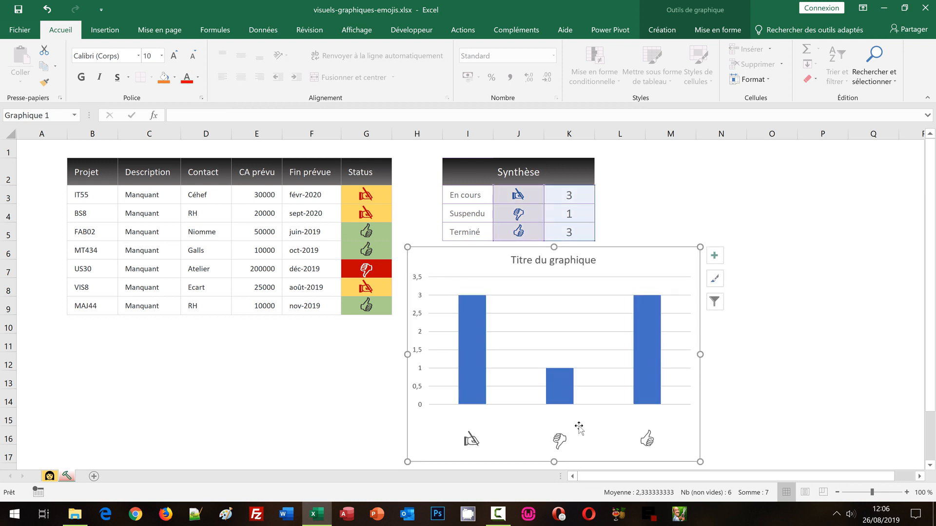
pyautogui.click(772, 378)
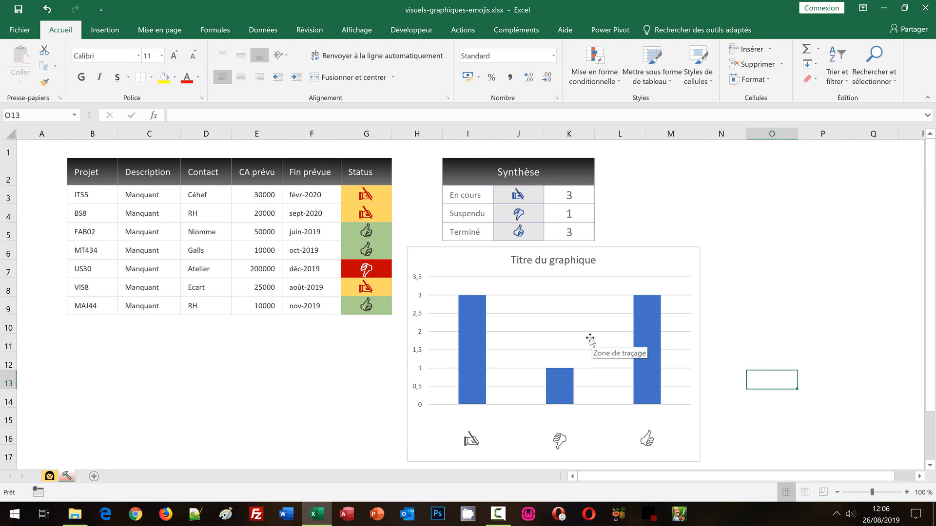
# Step: Fill only the En cours column of the chart with the lighter gold theme colour matching its status cells
pyautogui.moveTo(479, 344)
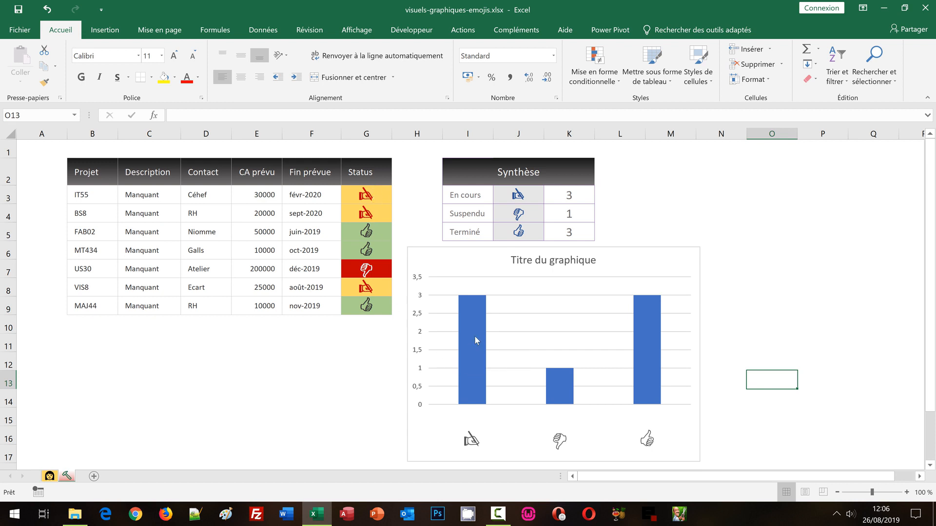
pyautogui.click(475, 353)
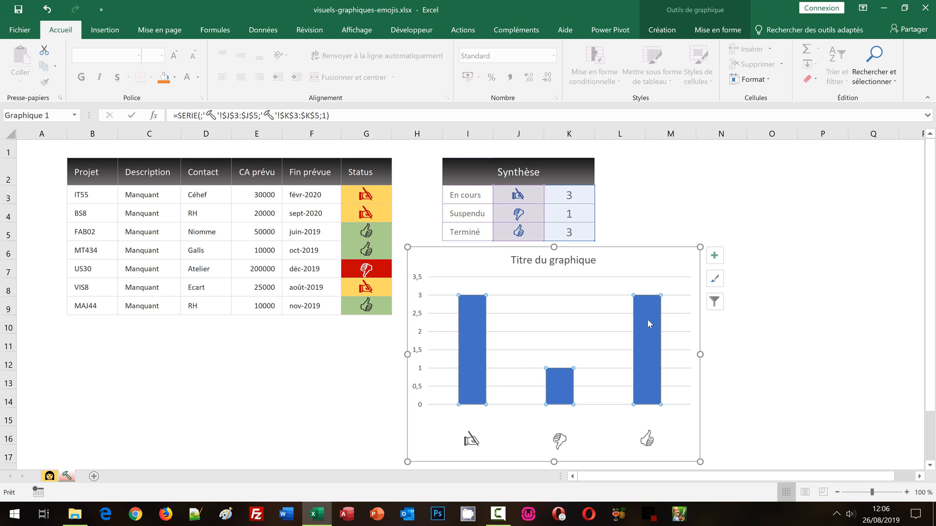
pyautogui.click(470, 331)
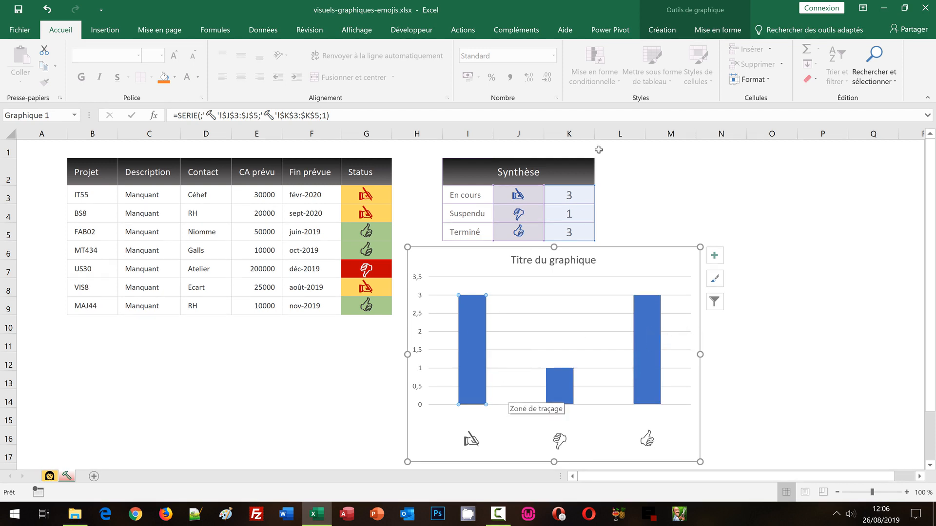
pyautogui.click(713, 30)
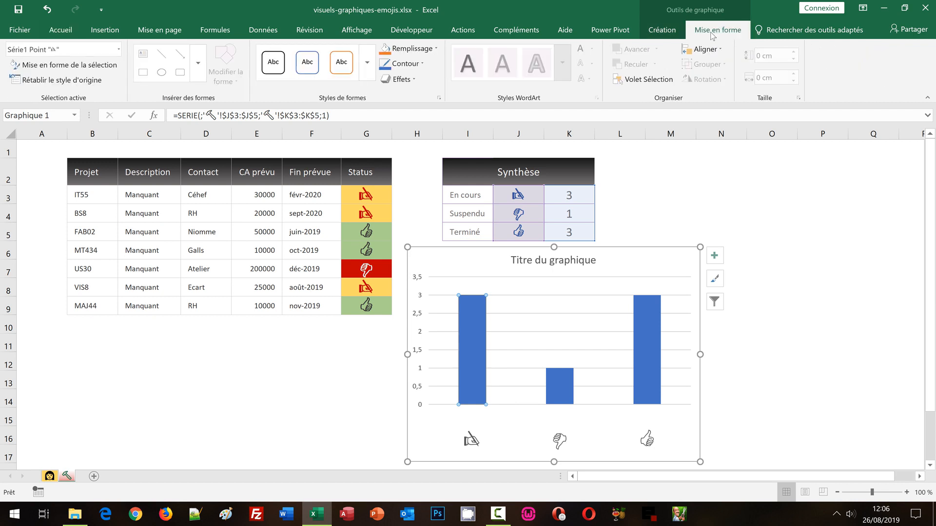
pyautogui.click(437, 49)
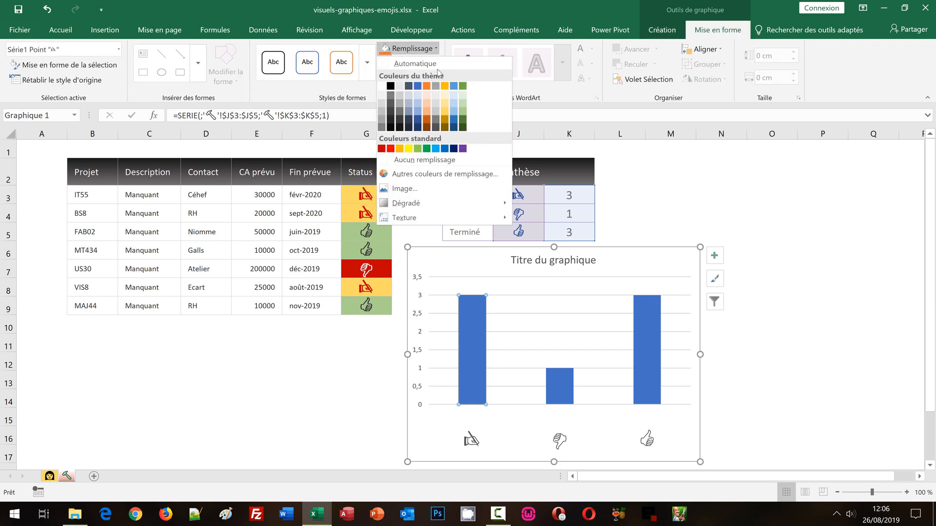
pyautogui.click(444, 111)
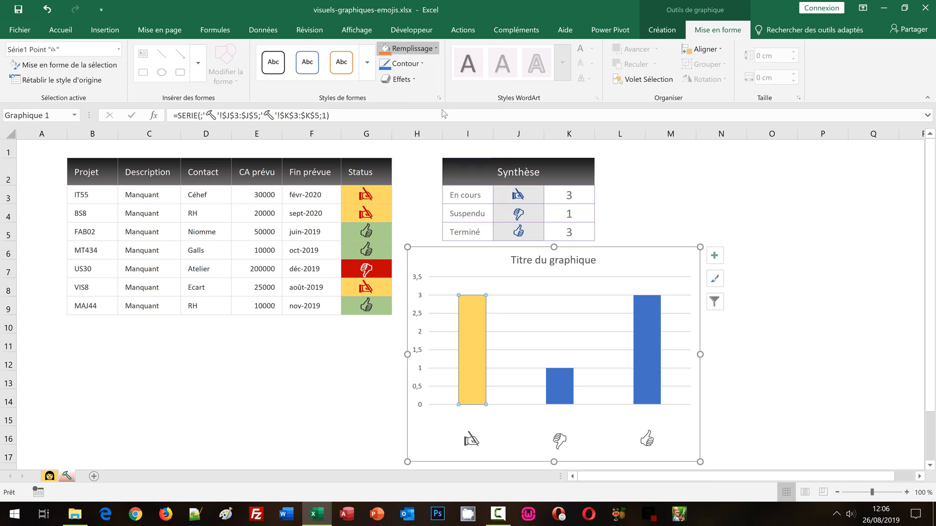
# Step: Fill only the Suspendu thumbs-down column of the chart with the standard dark red
pyautogui.click(557, 391)
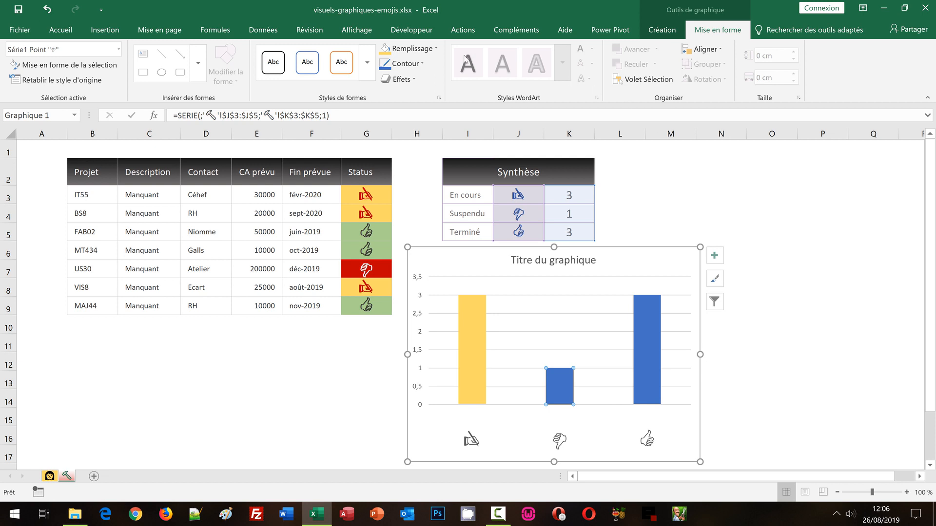
pyautogui.click(436, 48)
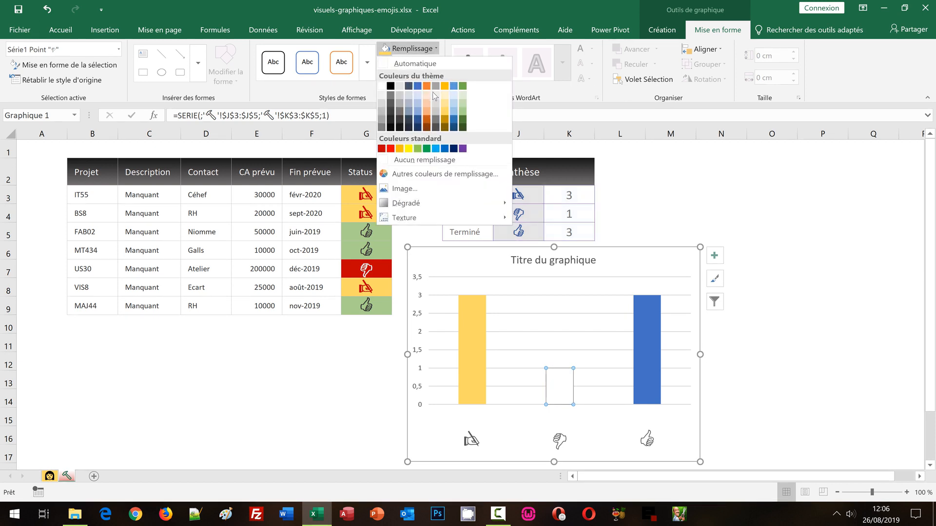
pyautogui.click(381, 148)
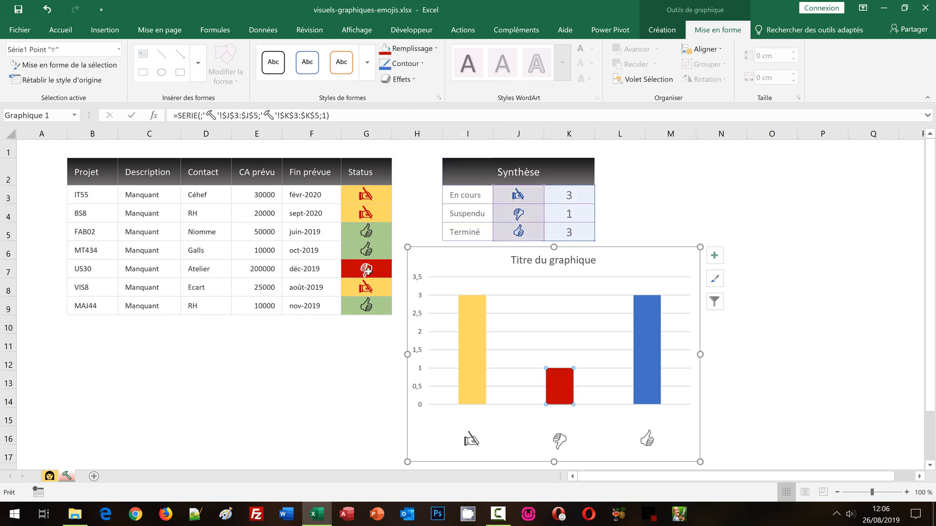
# Step: Fill only the Terminé thumbs-up column of the chart with the lighter green theme colour and deselect the chart
pyautogui.click(649, 344)
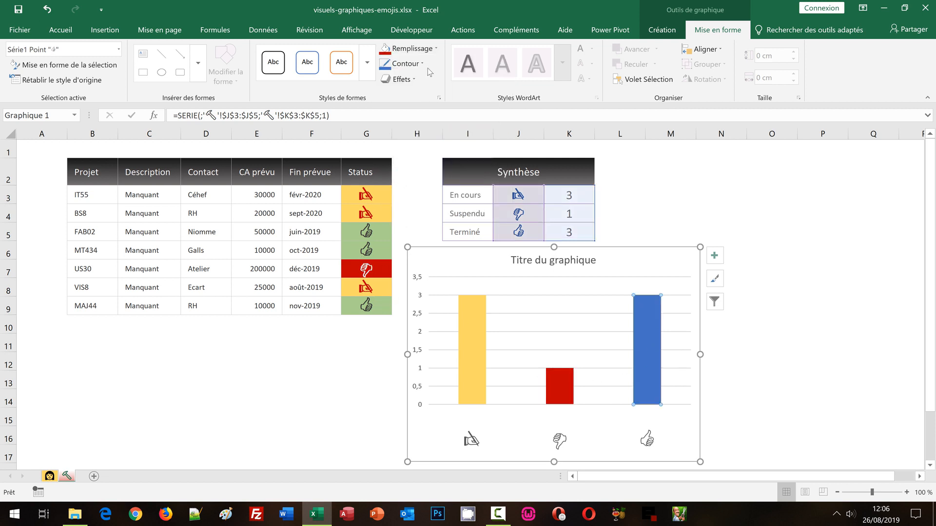
pyautogui.click(435, 49)
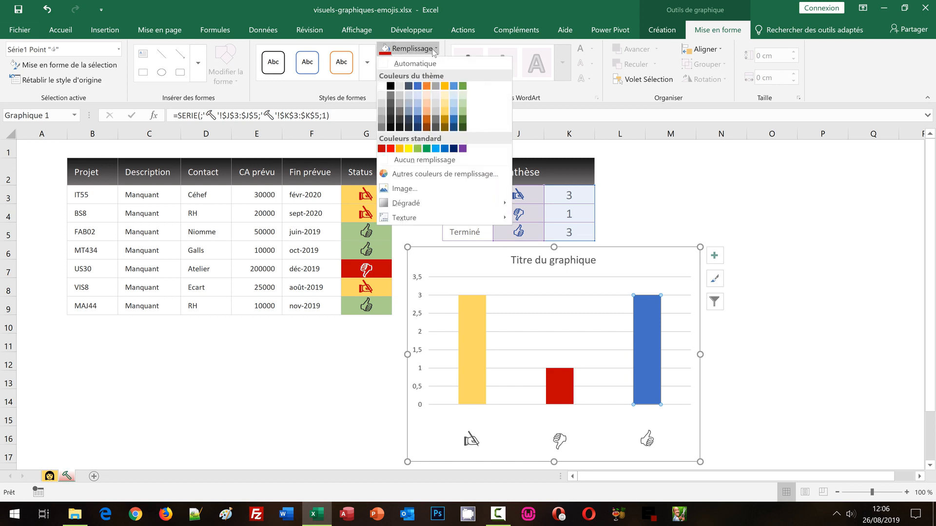
pyautogui.click(461, 112)
pyautogui.click(749, 319)
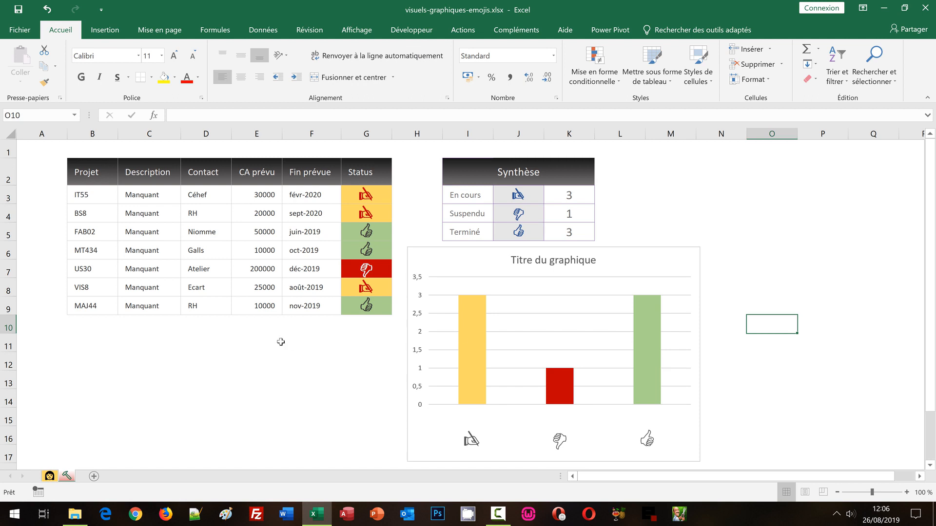
pyautogui.click(209, 351)
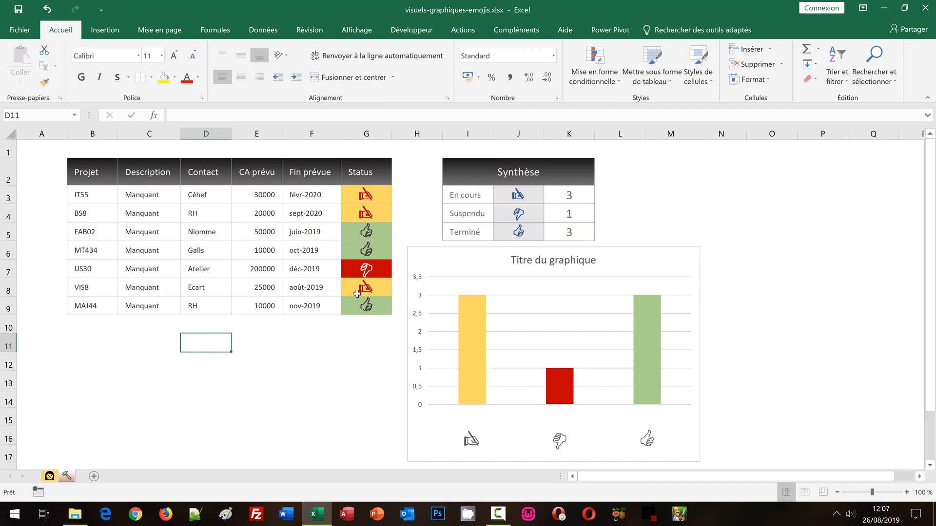
pyautogui.moveTo(649, 318)
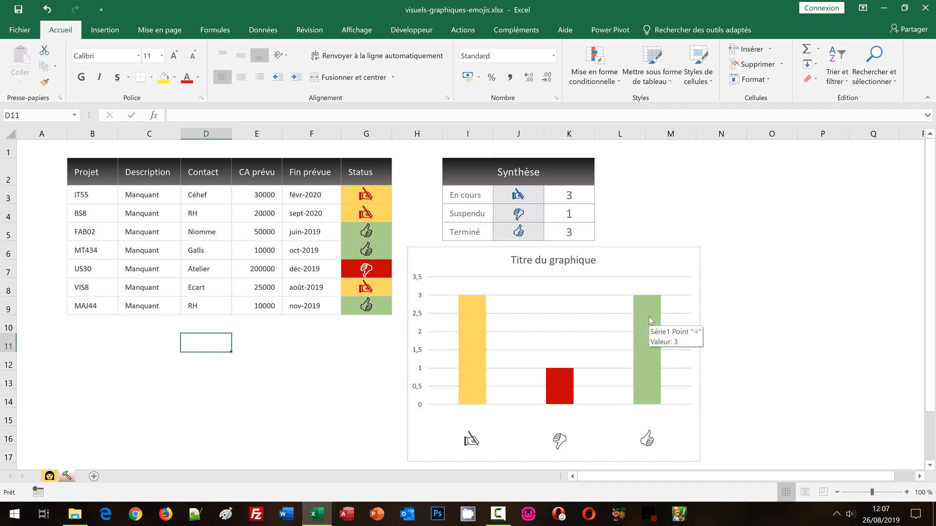